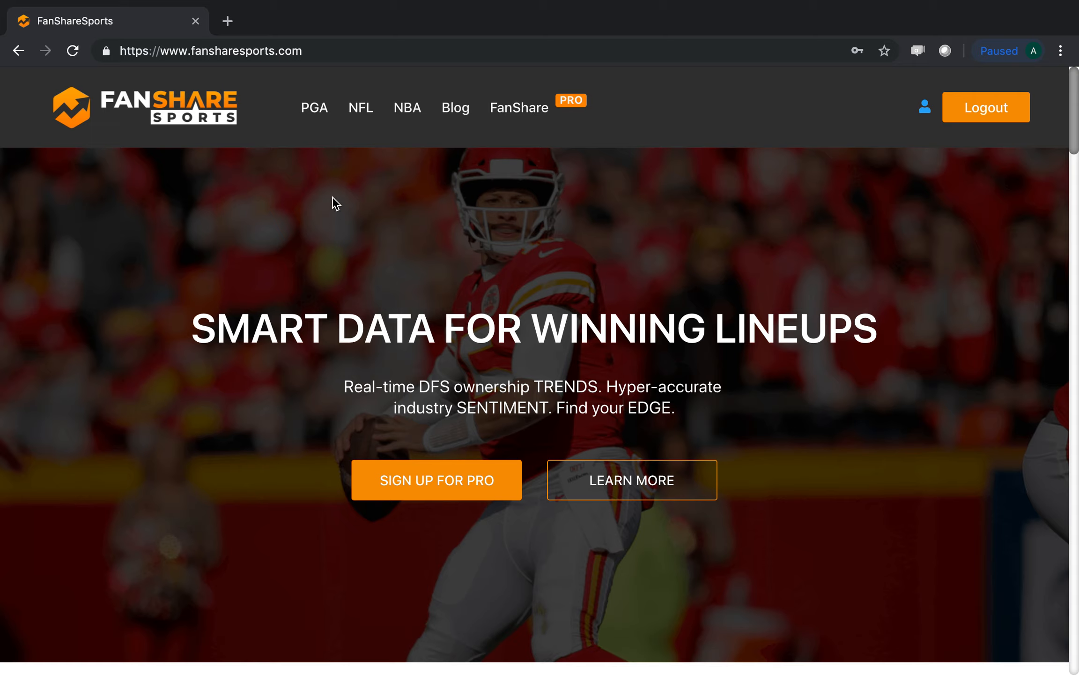
- Open the Research section of FanShare Pro for PGA
mouse_move(322, 127)
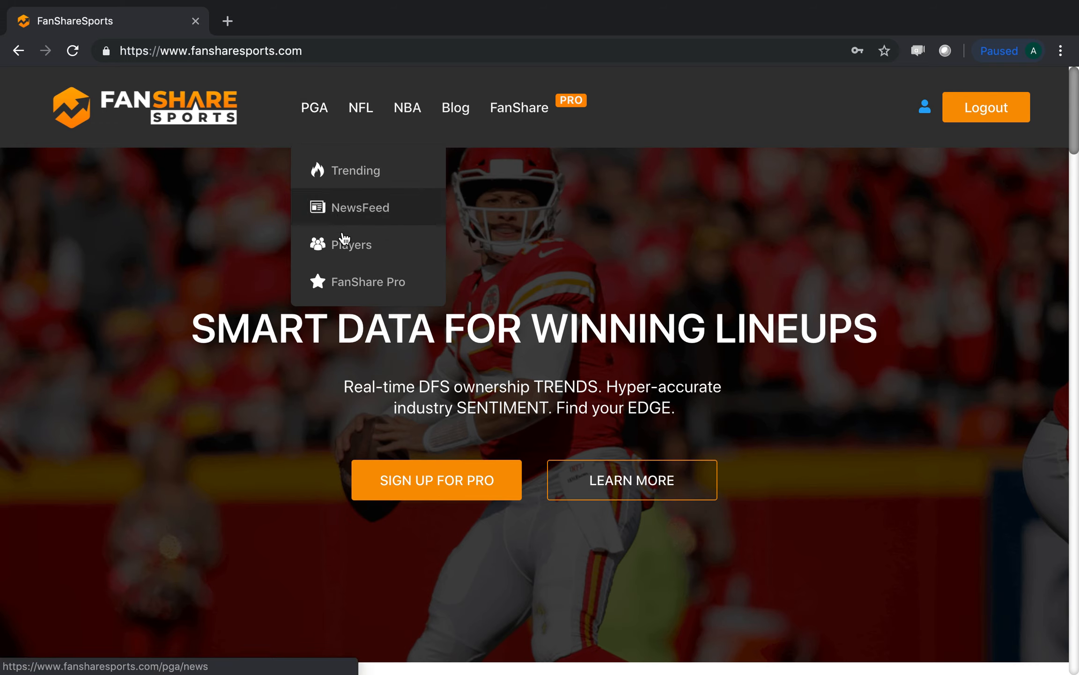
left_click(355, 282)
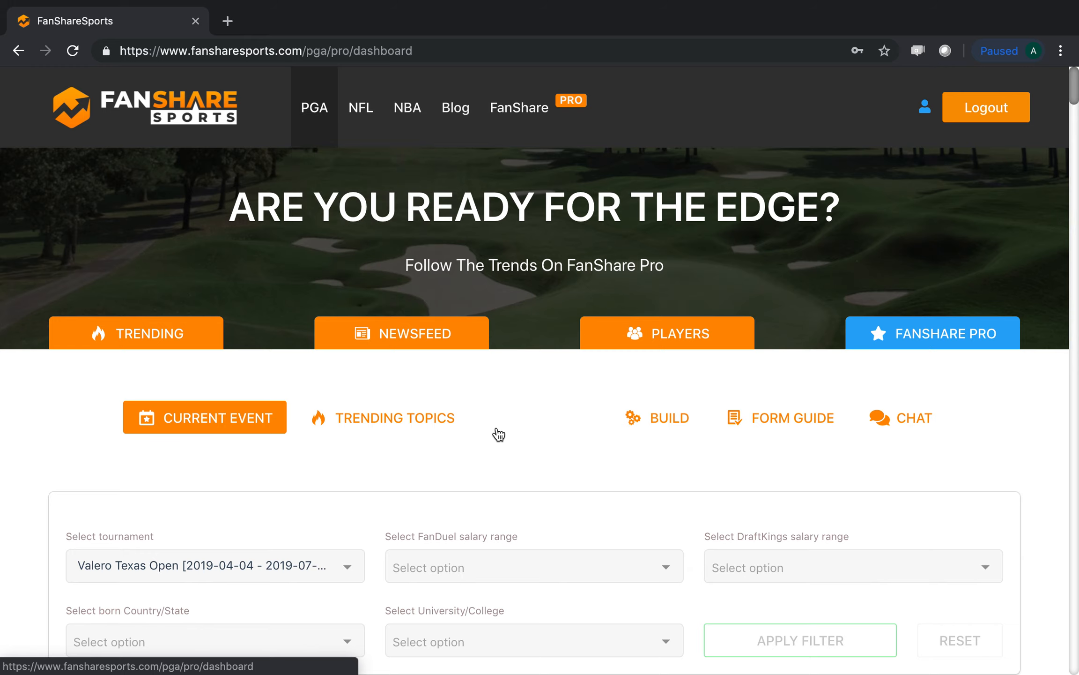
left_click(560, 424)
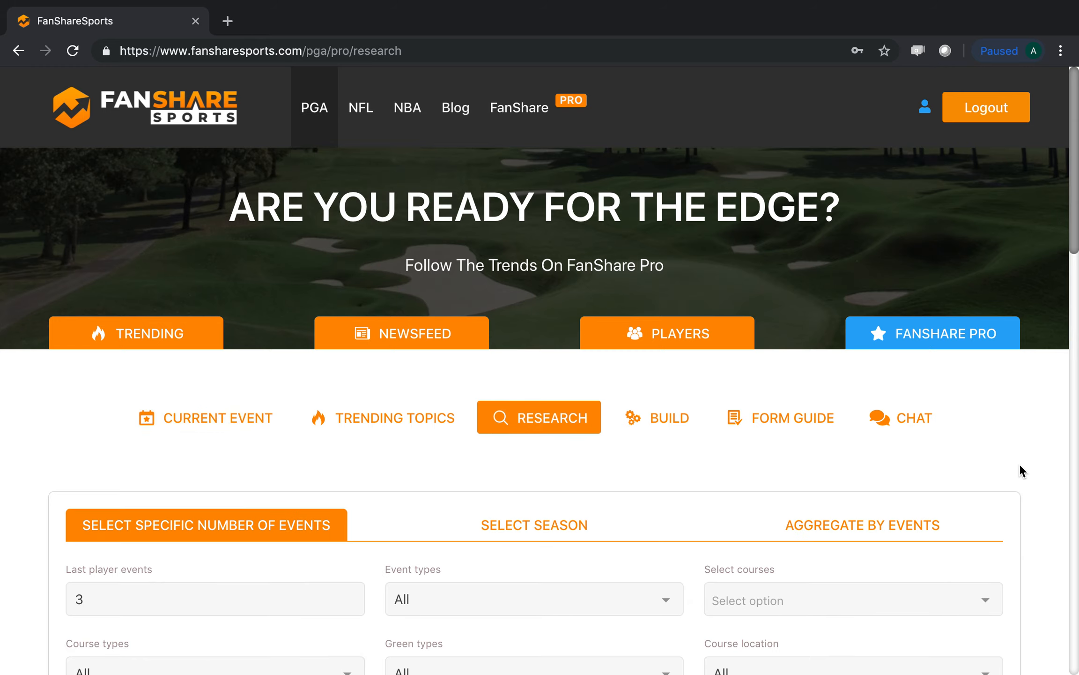
- Restrict the player statistics to the current tournament field, Valero Texas Open, and apply the filter
scroll(1020, 465, "down", 2)
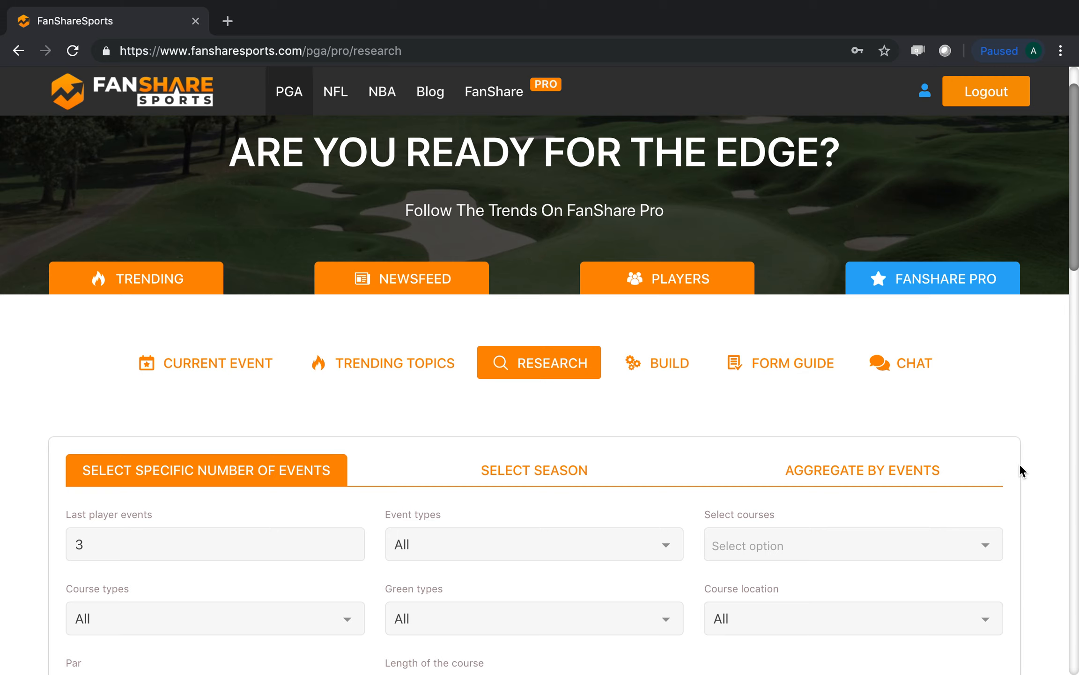
scroll(1021, 466, "down", 4)
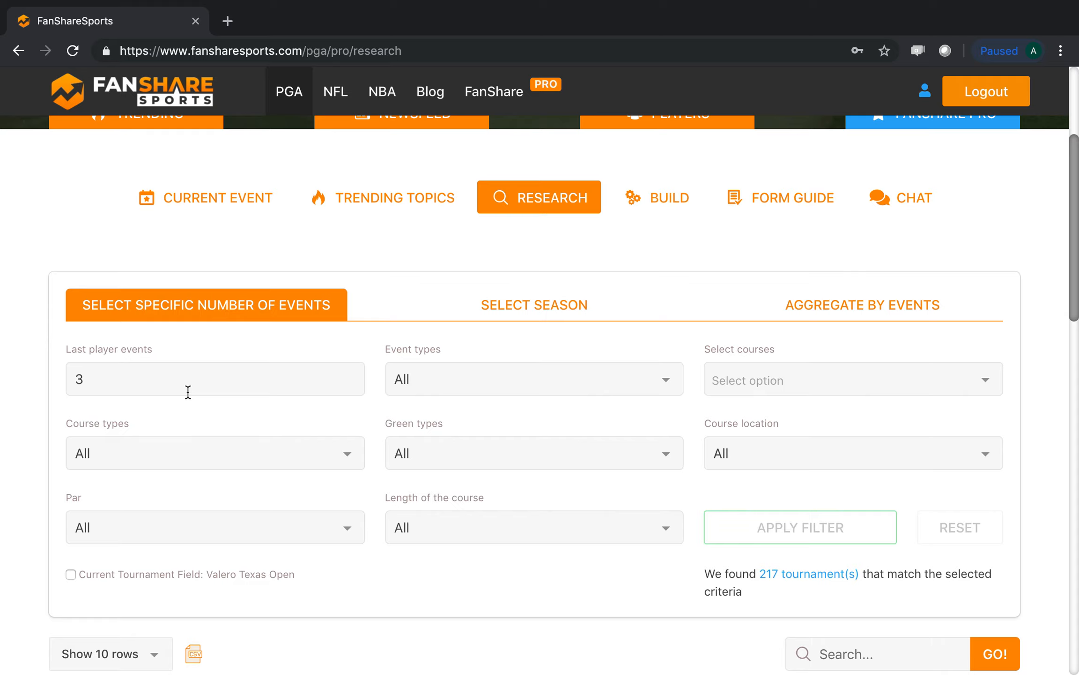
scroll(188, 392, "down", 10)
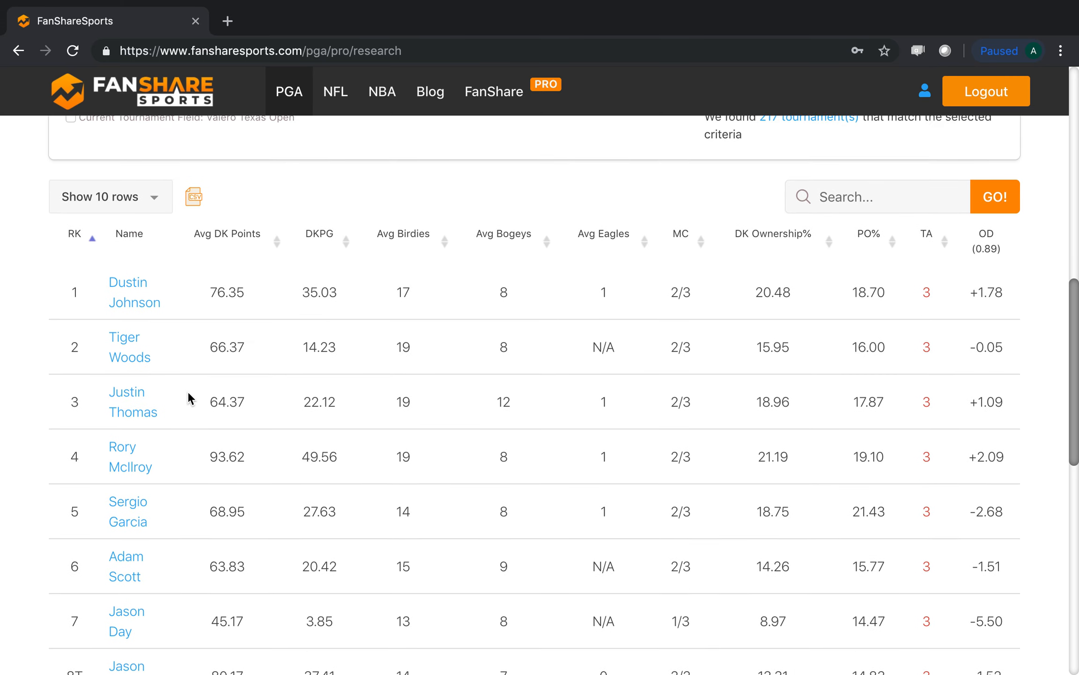
scroll(188, 392, "up", 6)
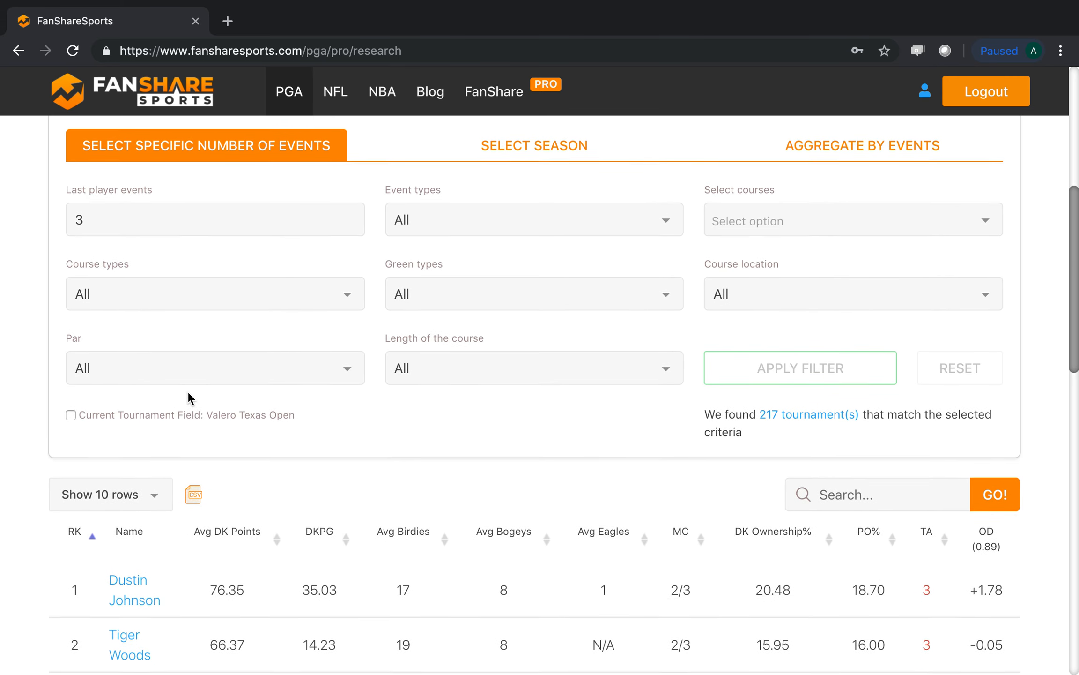
scroll(188, 390, "up", 1)
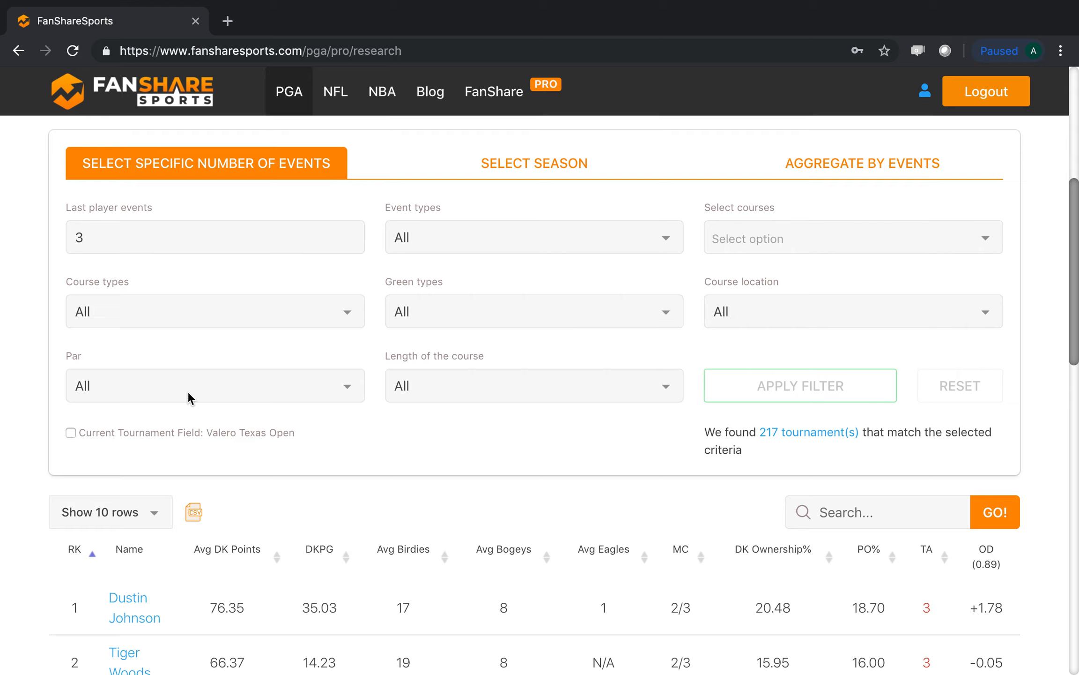
left_click(71, 433)
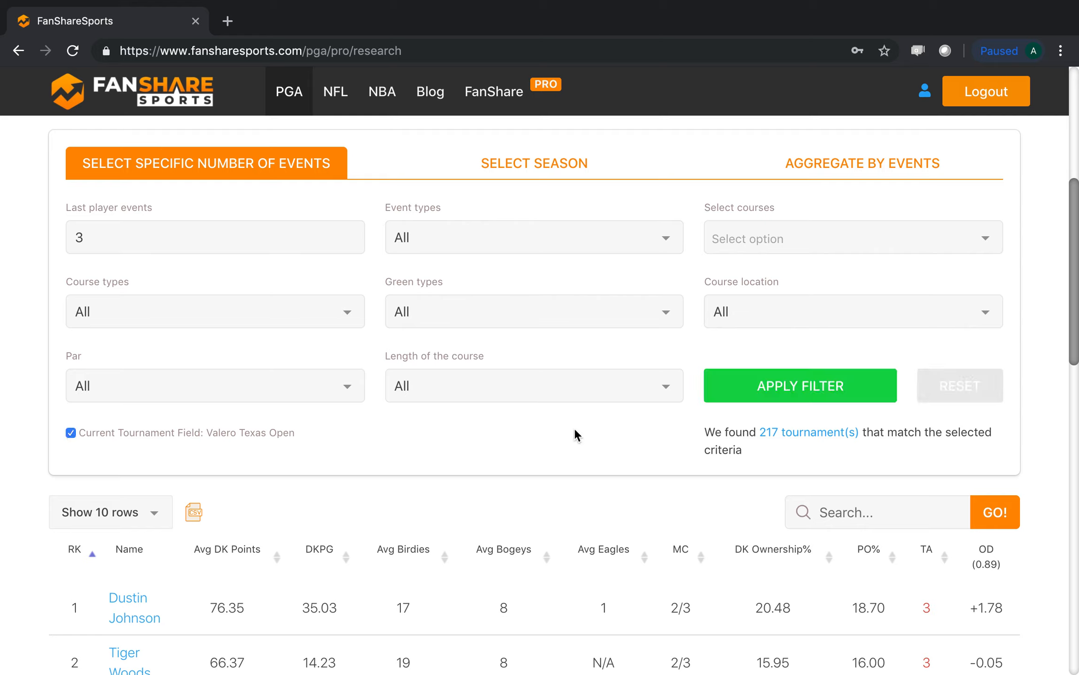
left_click(795, 385)
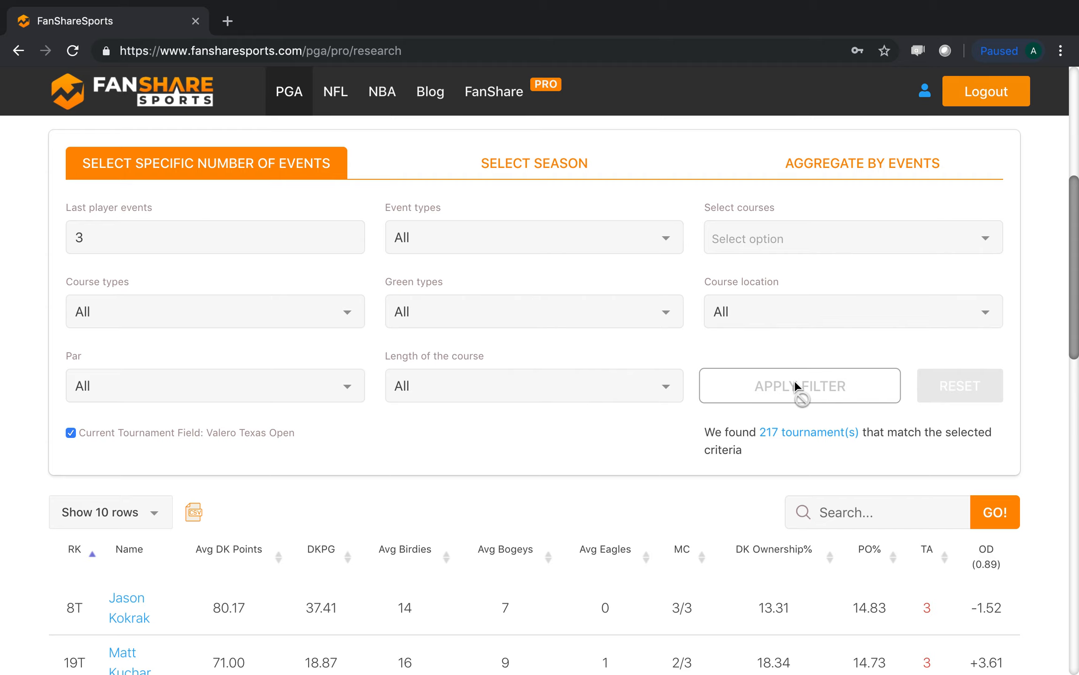
- Sort the filtered player table by DKPG from highest to lowest and review the ranked players
scroll(560, 449, "down", 5)
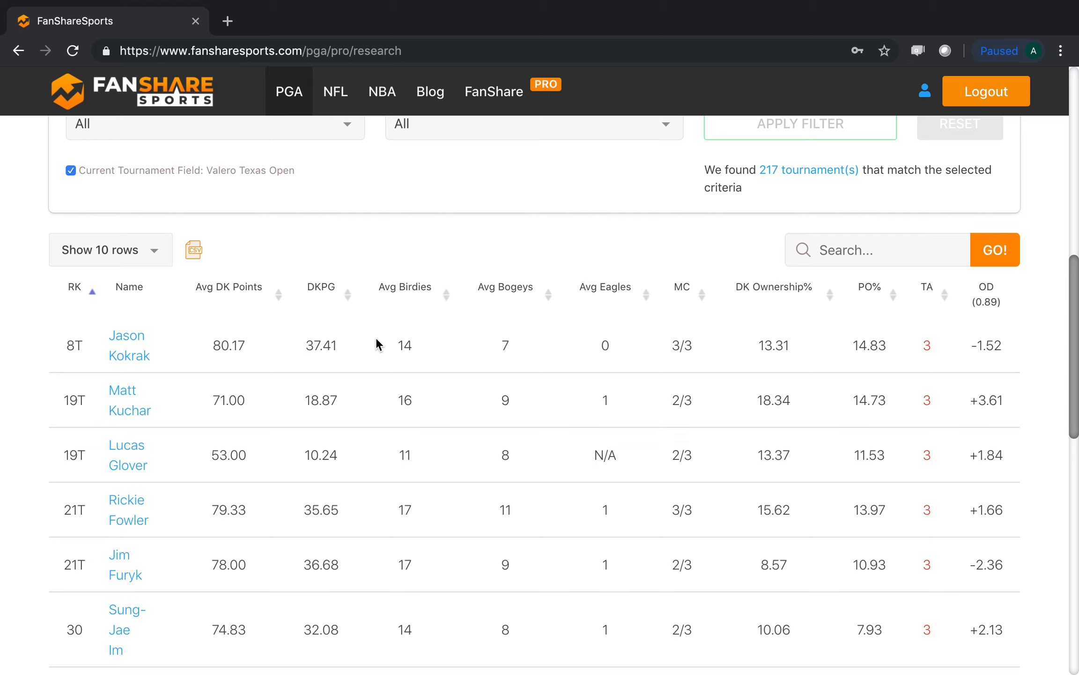
left_click(350, 296)
scroll(351, 296, "up", 3)
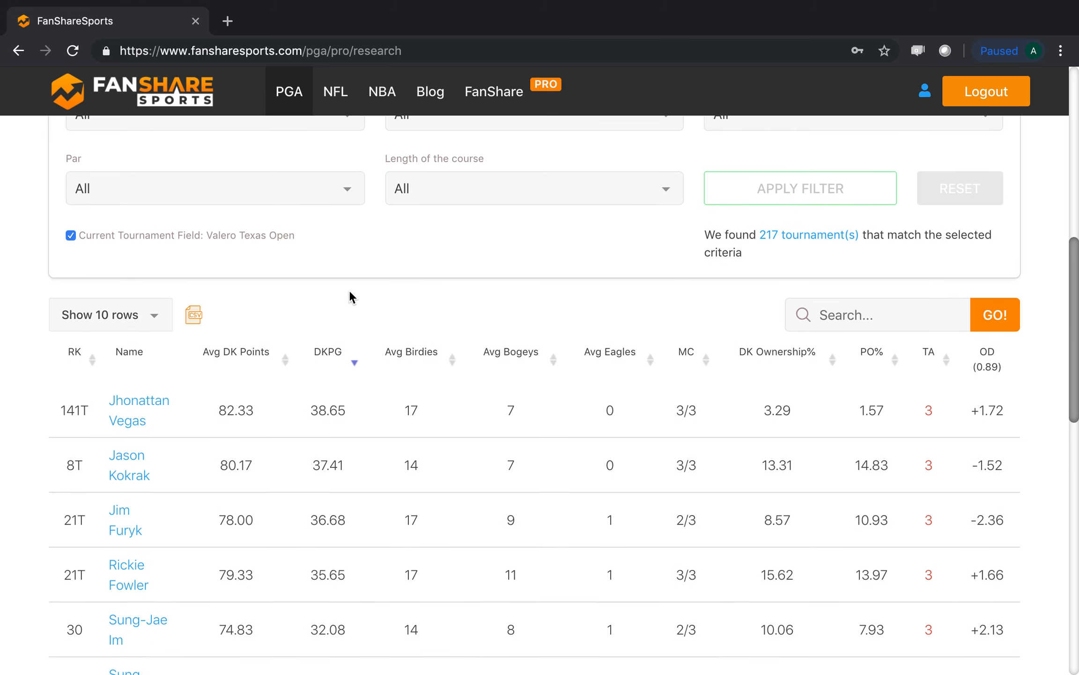
scroll(350, 296, "down", 1)
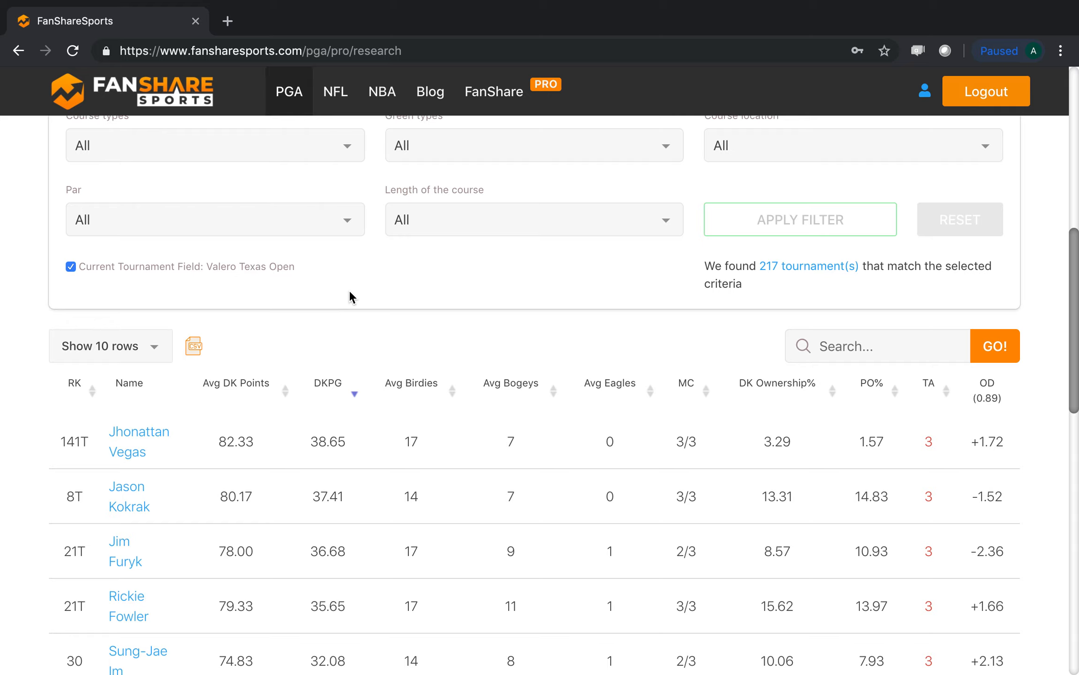
scroll(351, 296, "down", 6)
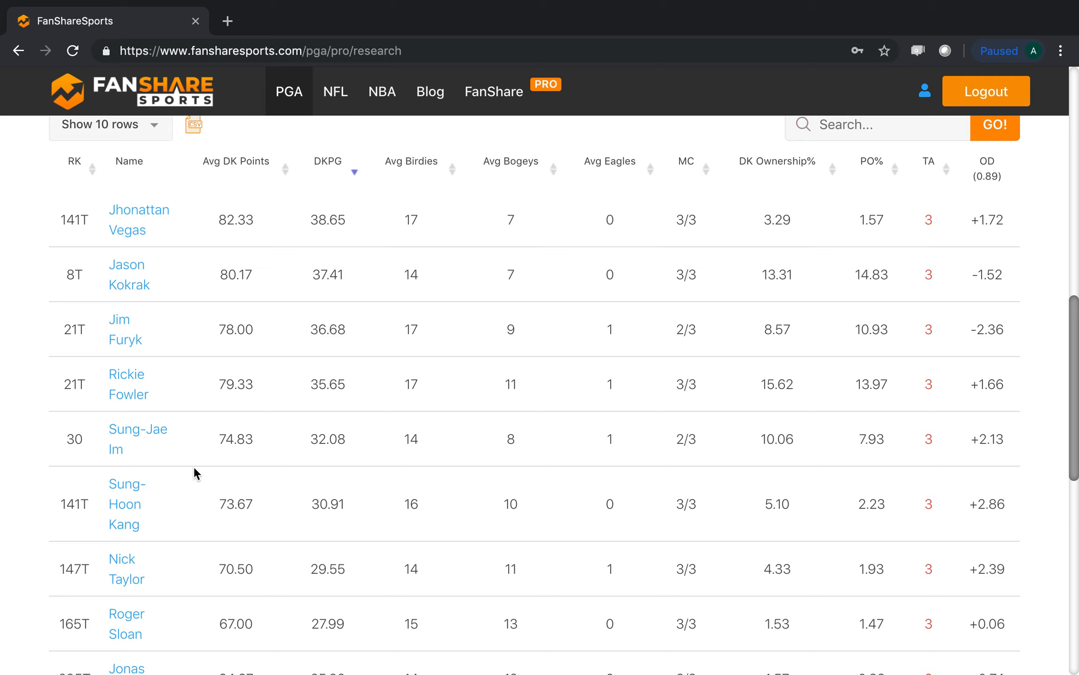
scroll(534, 409, "up", 10)
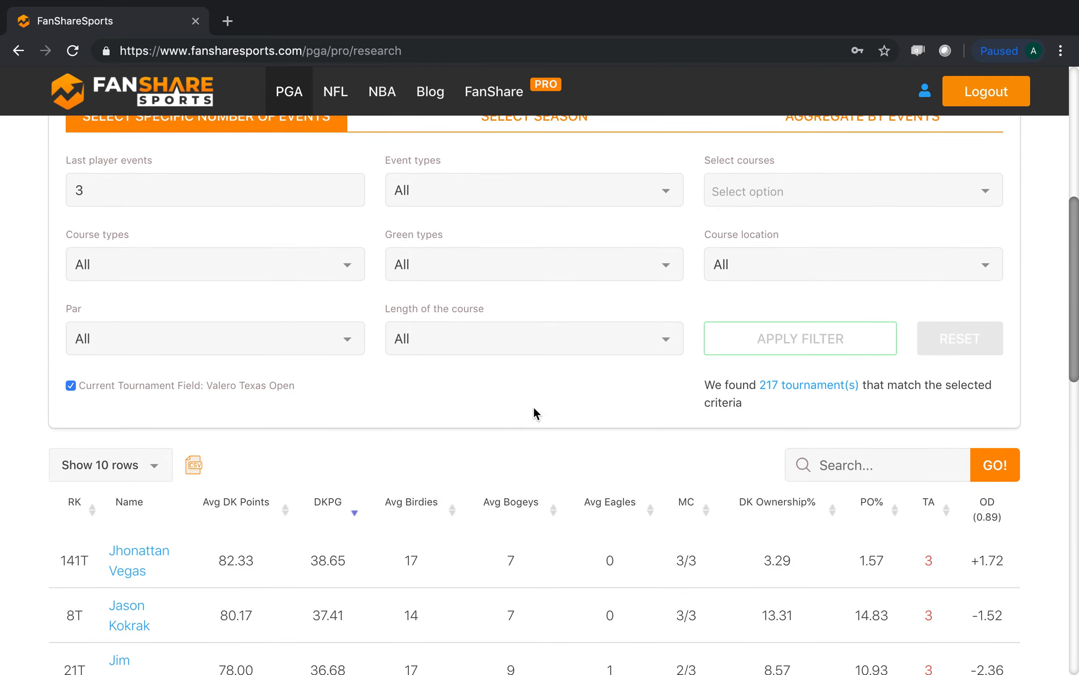
scroll(536, 412, "up", 1)
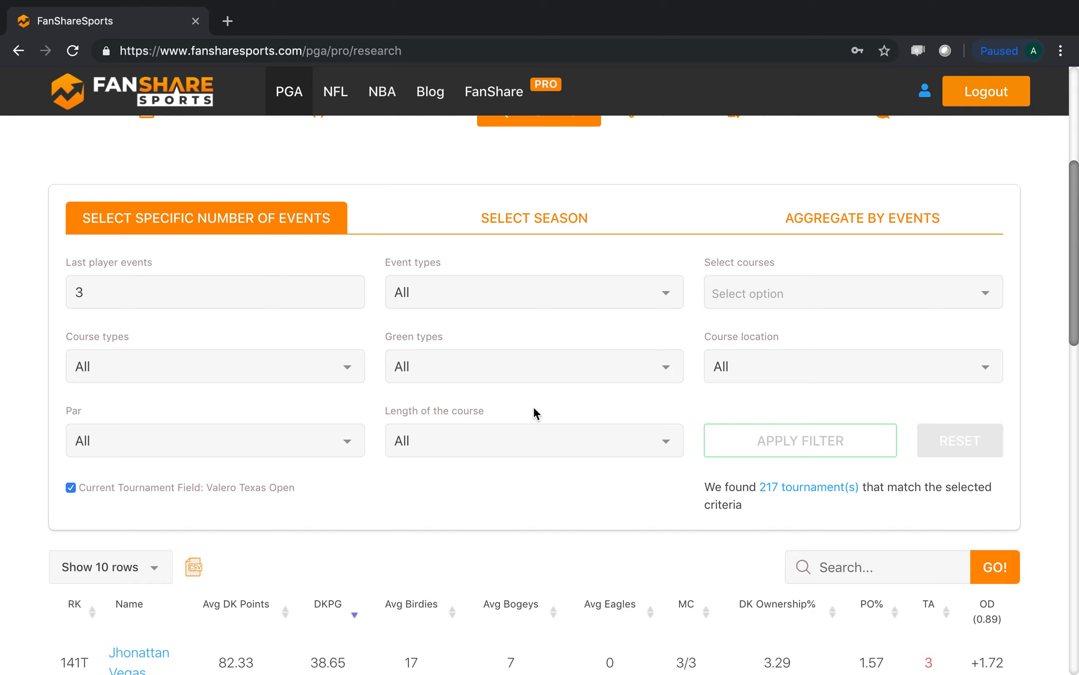
scroll(536, 412, "down", 4)
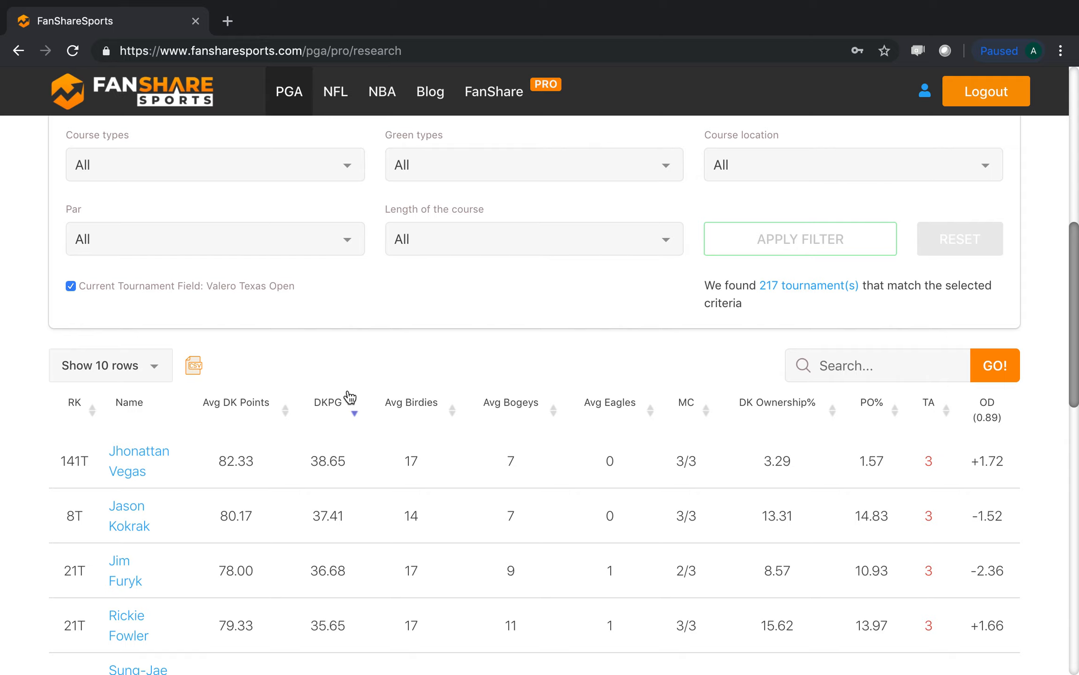
- Switch the research filter to season selection, choose the 2018/2019 season, and apply the filter
scroll(563, 366, "up", 5)
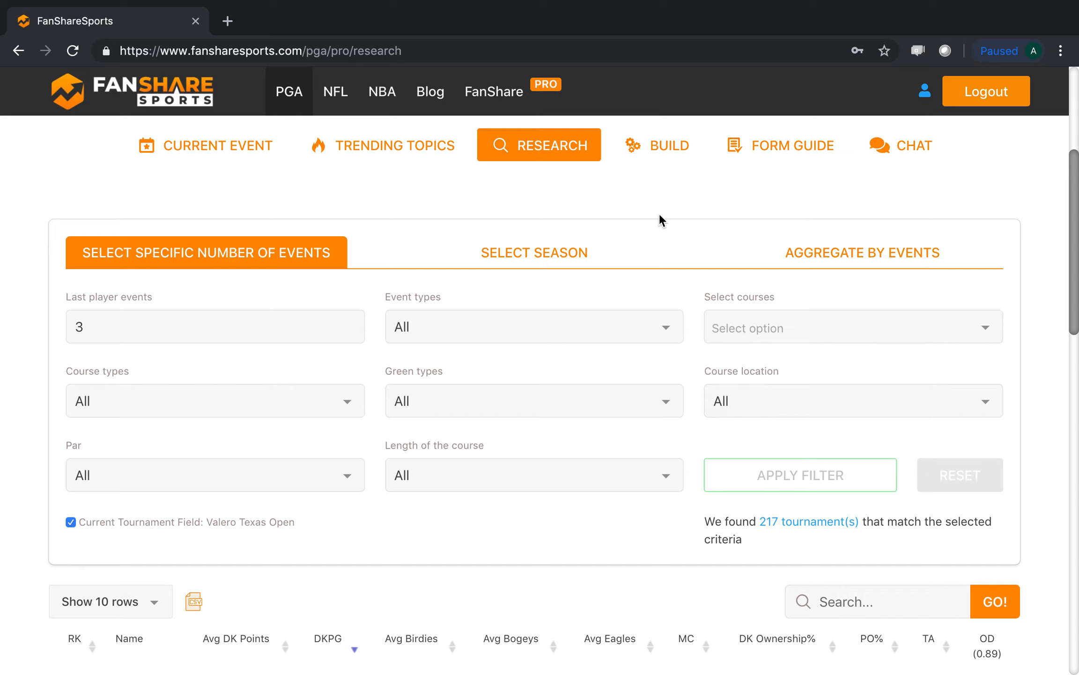
left_click(555, 252)
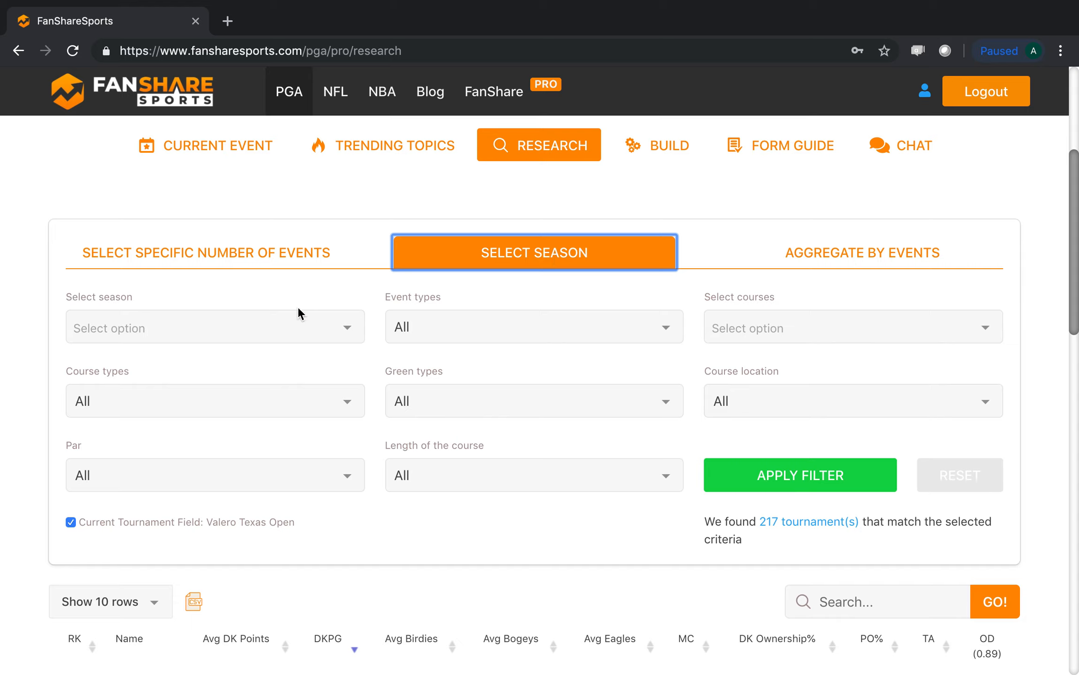
left_click(294, 323)
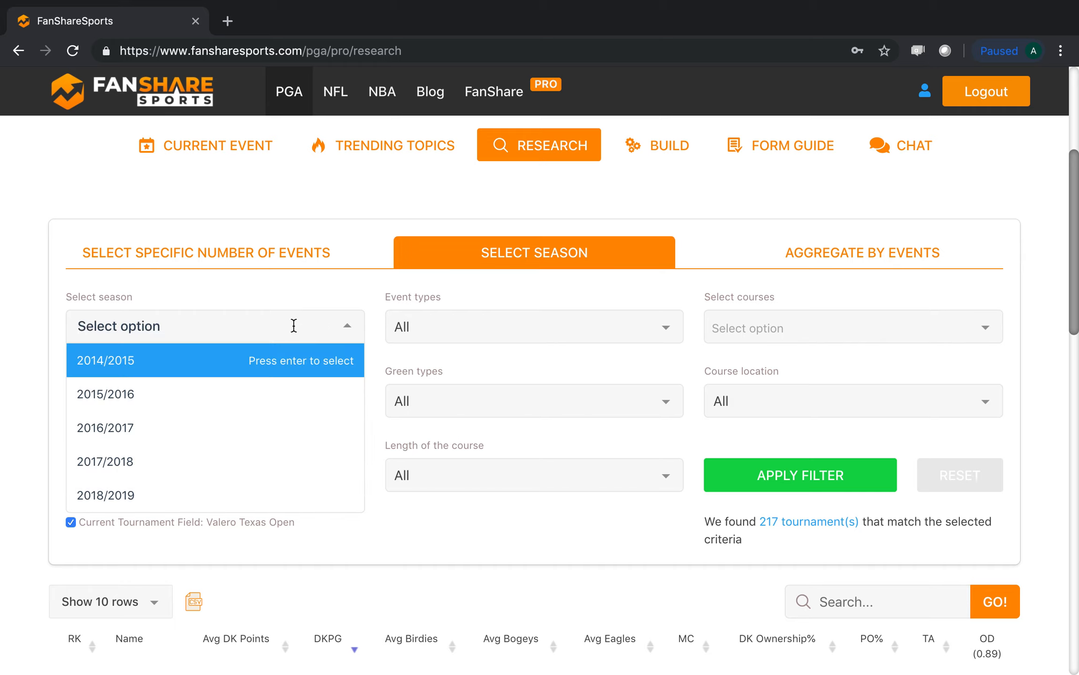
key("Down")
key("Down")
key("Down")
key("Down")
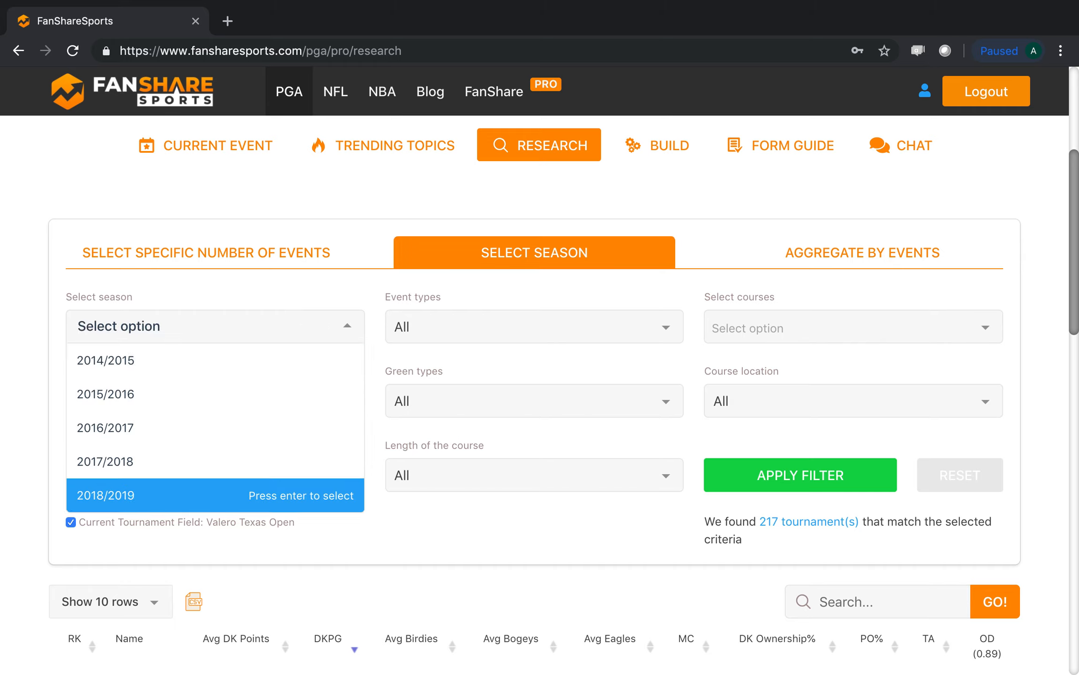
key("Return")
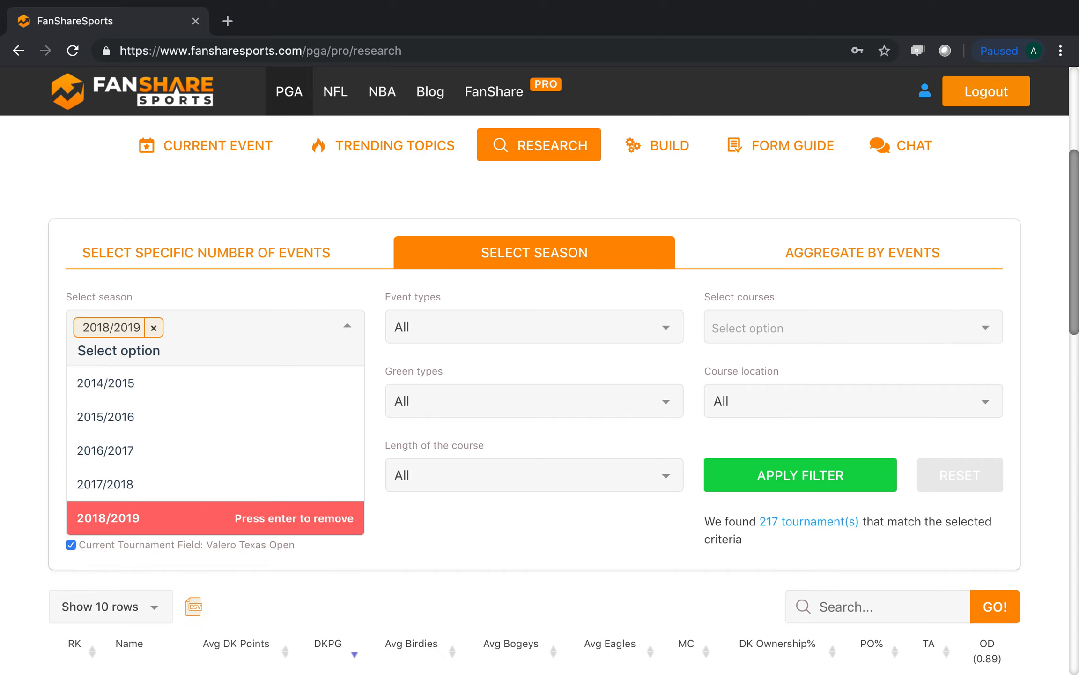
left_click(493, 537)
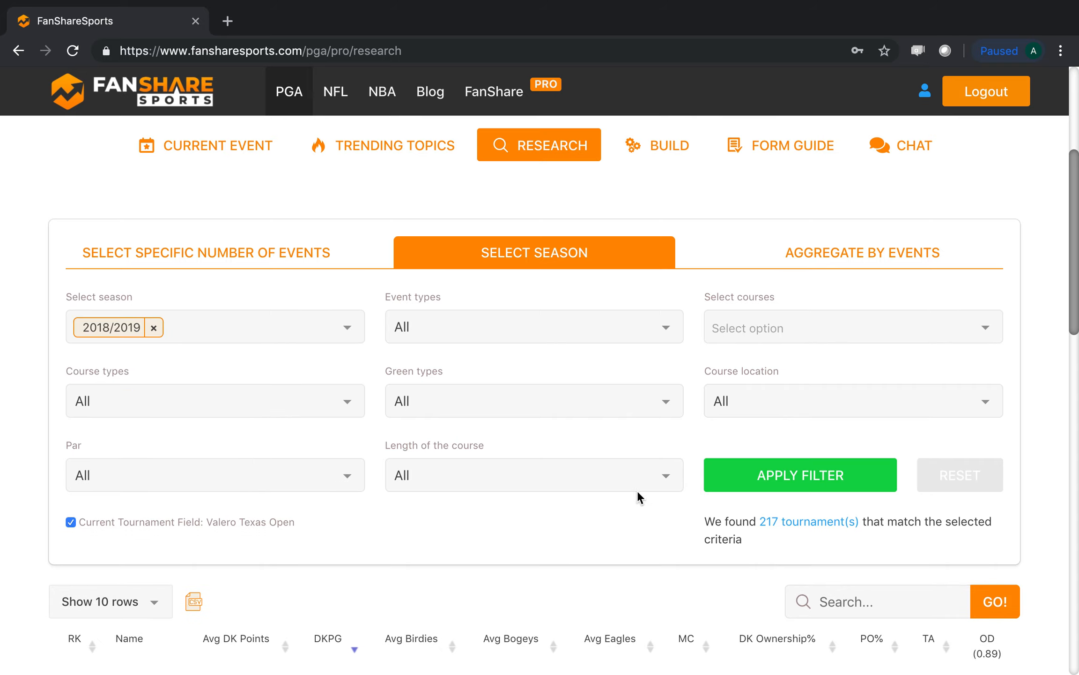
left_click(795, 478)
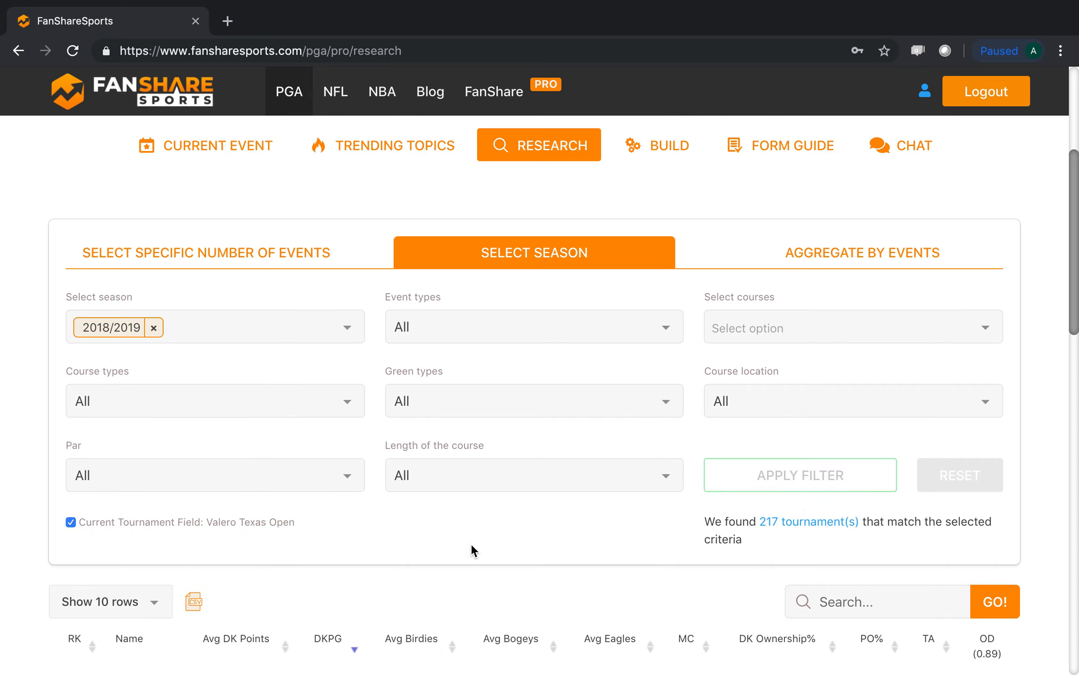
- View the list of tournaments behind Rickie Fowler's TA value in the season results and close it
scroll(471, 548, "down", 10)
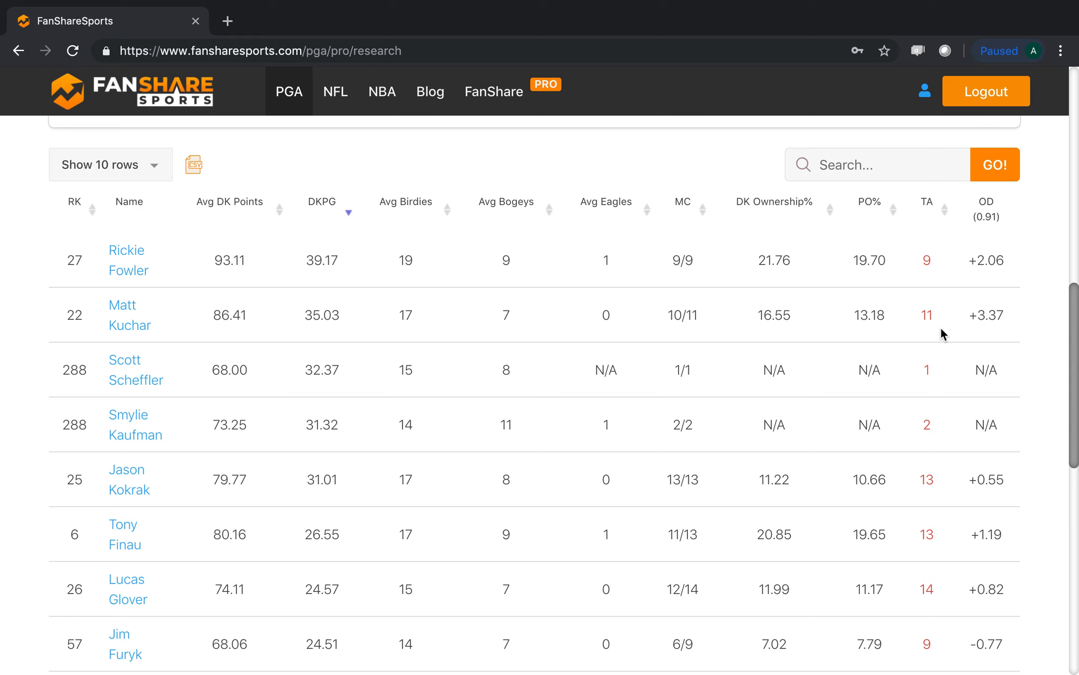
left_click(926, 266)
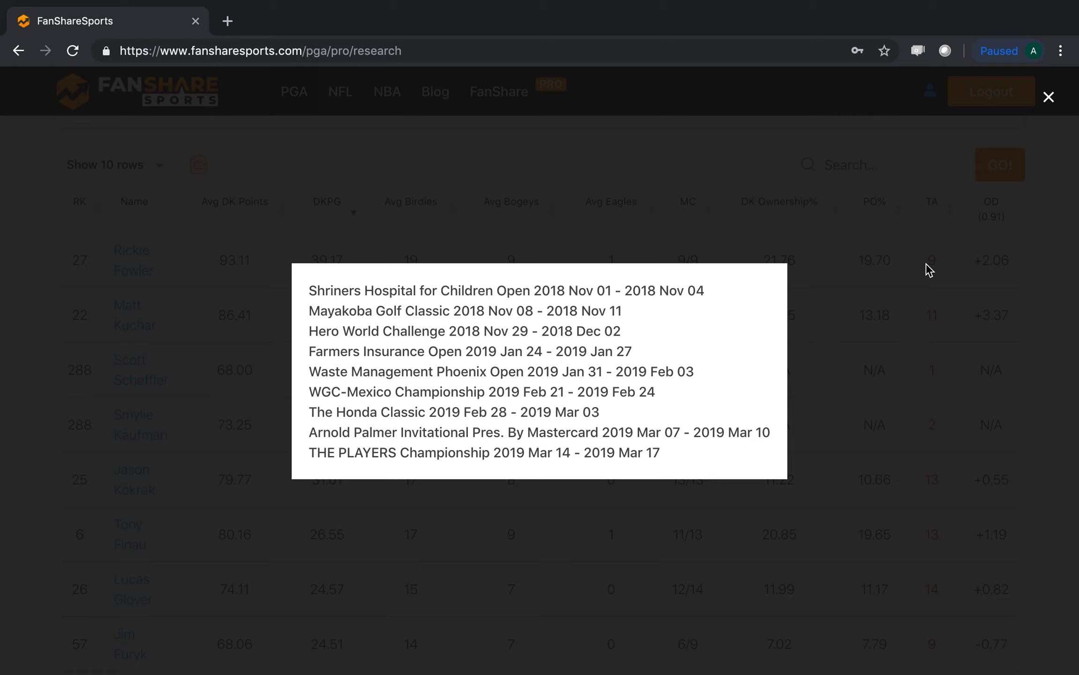
left_click(927, 266)
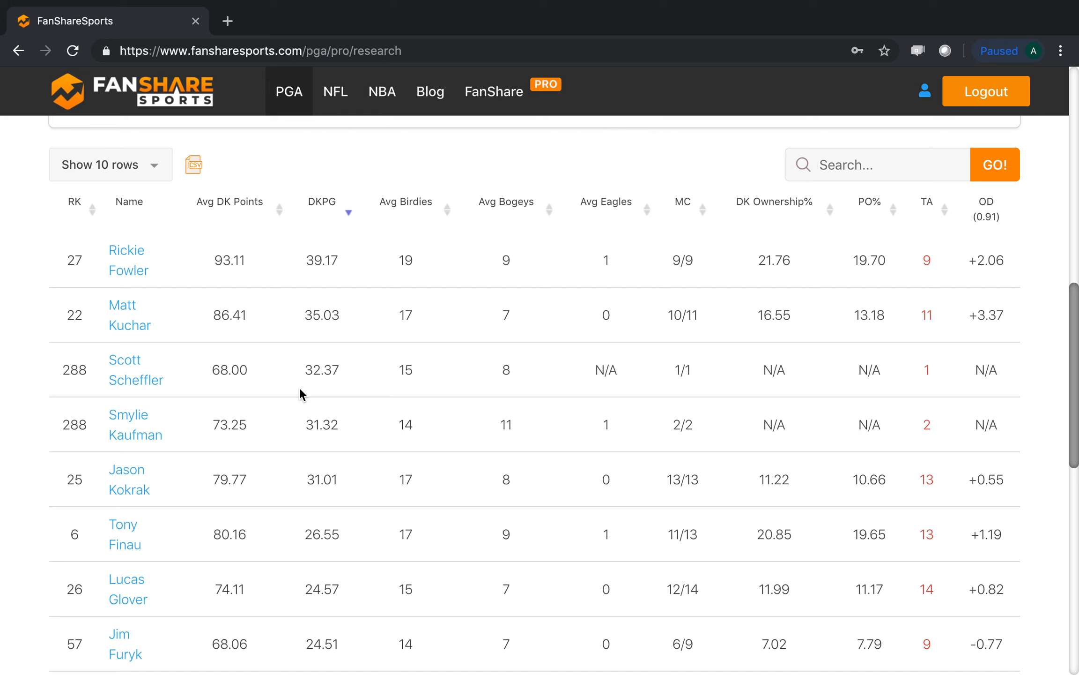
- Switch the research filter to aggregating by events and turn off the current tournament field restriction
scroll(300, 389, "up", 10)
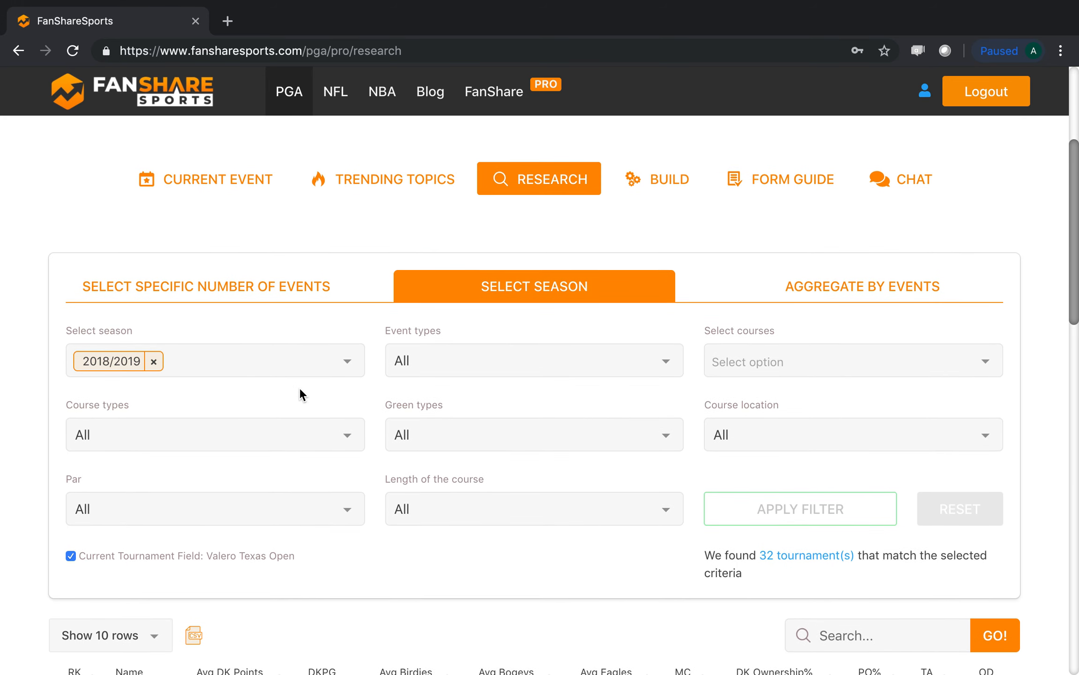
scroll(300, 390, "up", 1)
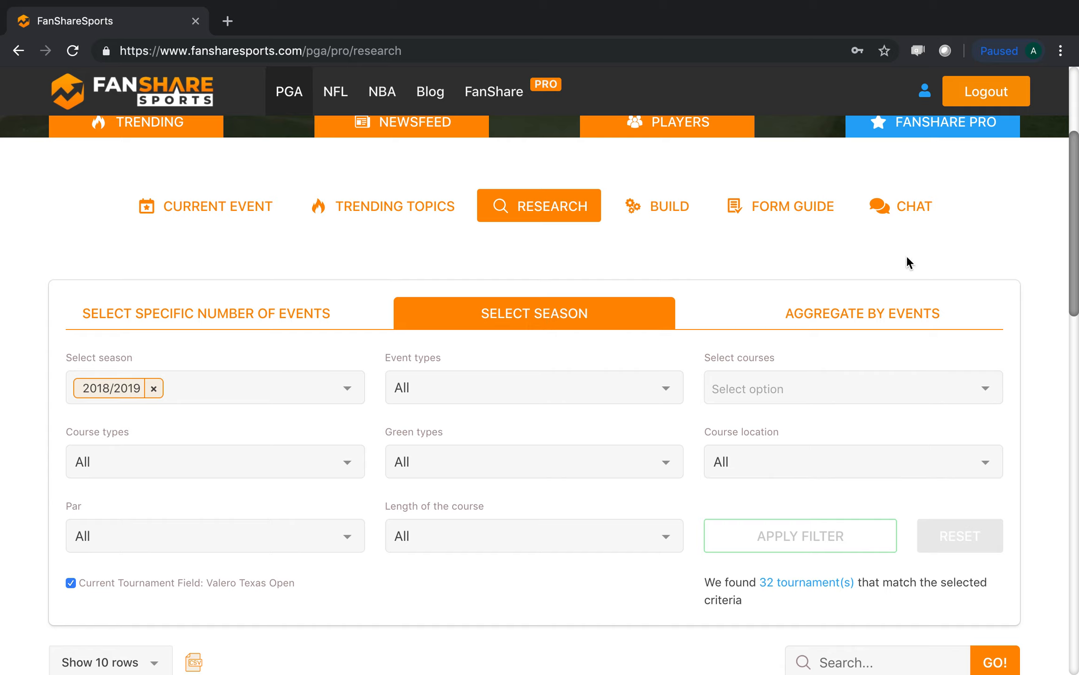
left_click(898, 312)
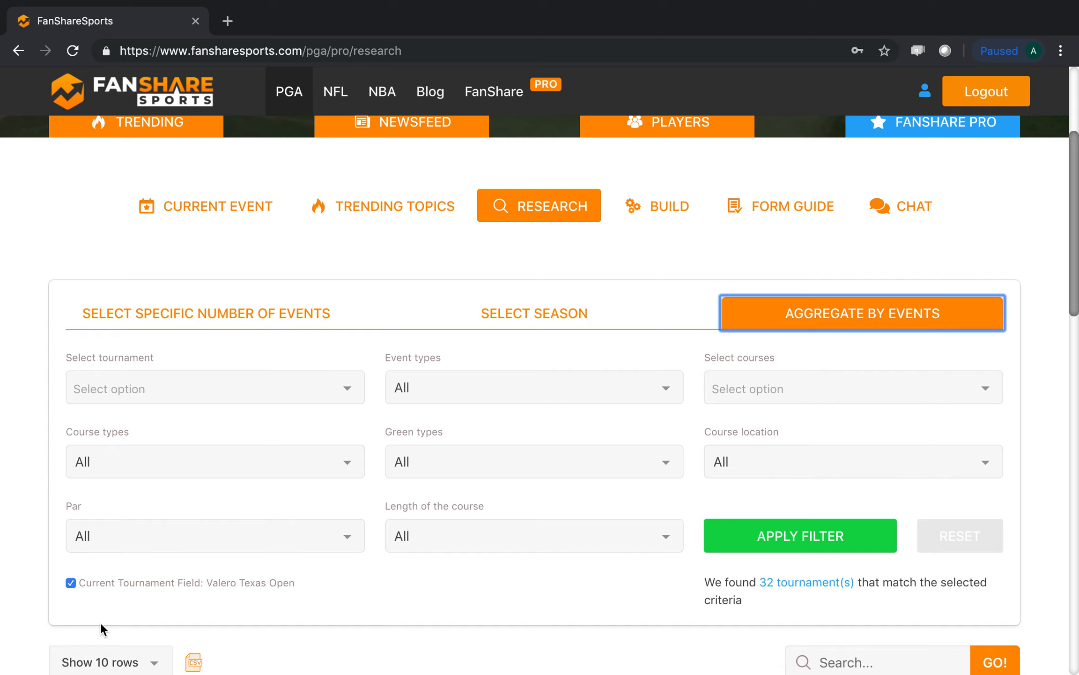
left_click(71, 583)
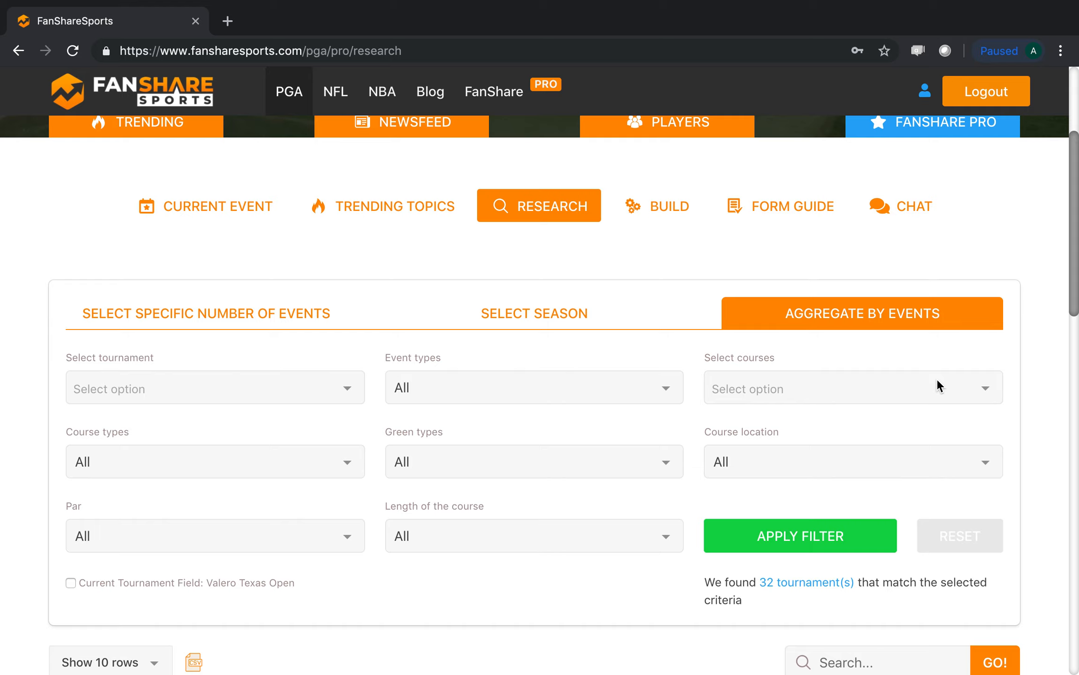
- Find the tournaments matching "masters" and add the 2018 Masters Tournament to the tournament selection
left_click(256, 387)
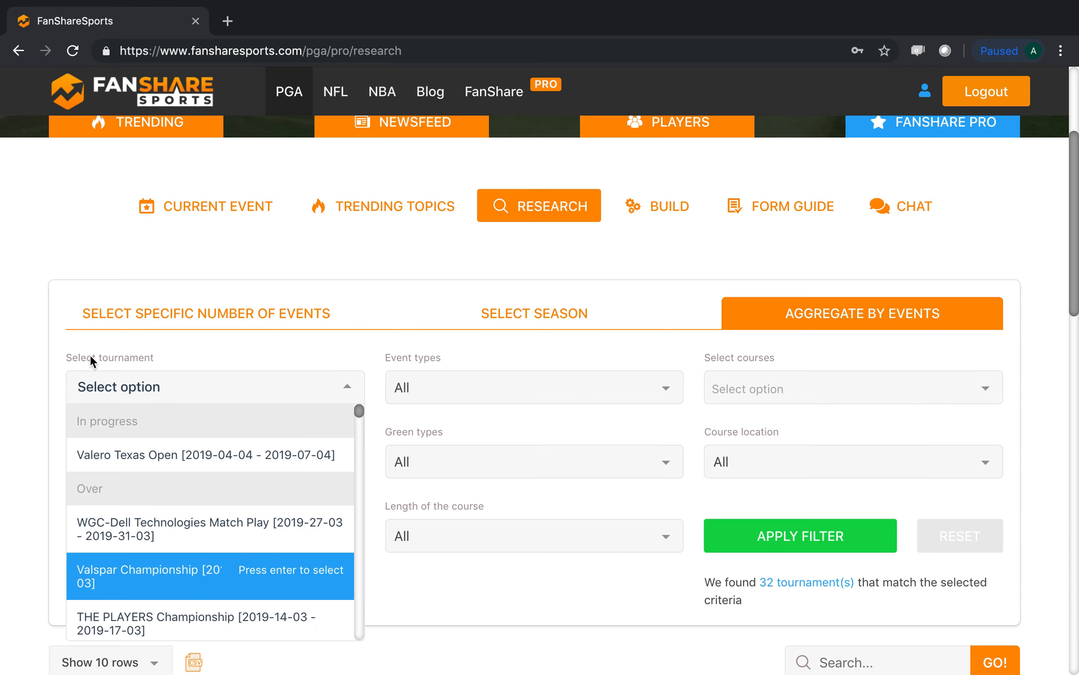
type("masters")
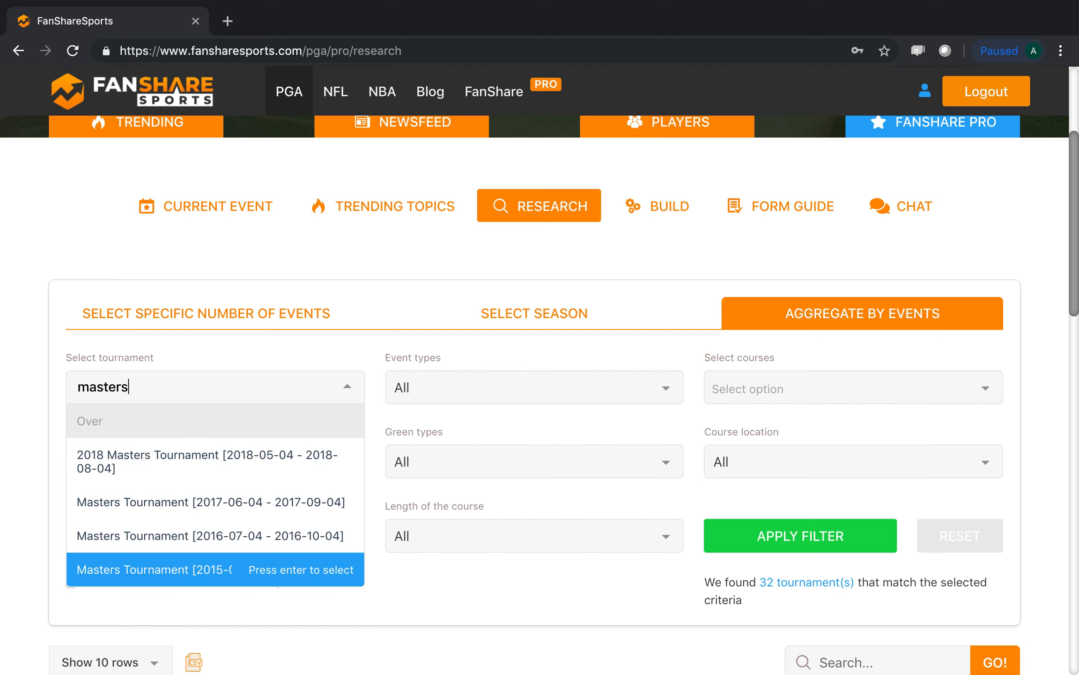
key("Up")
key("Up")
key("Up")
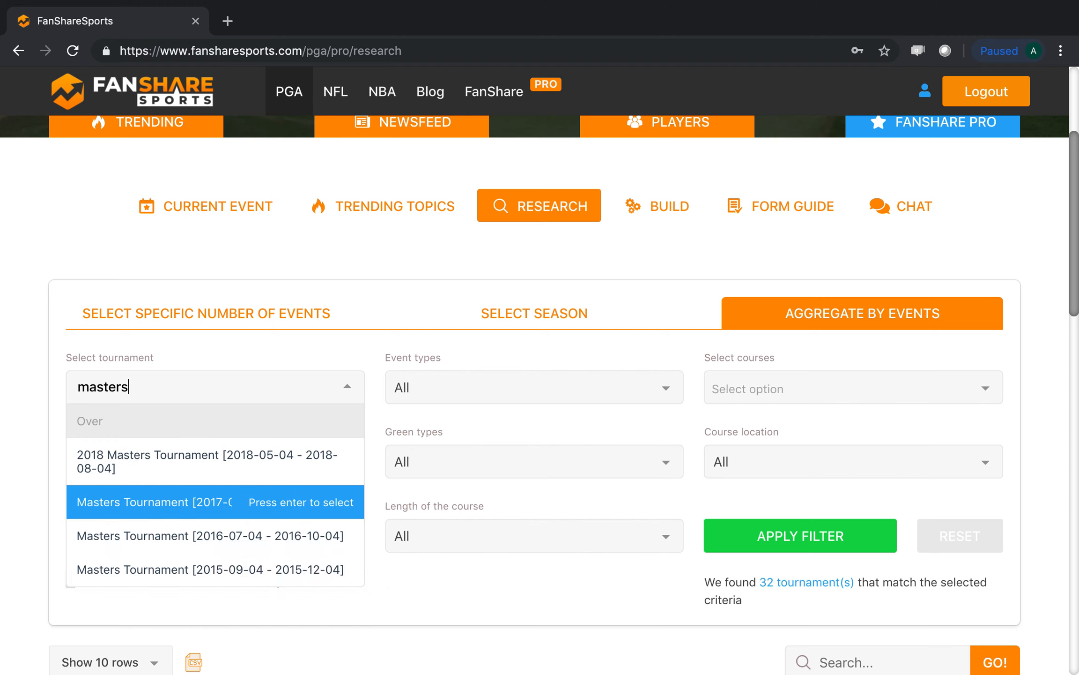
key("Return")
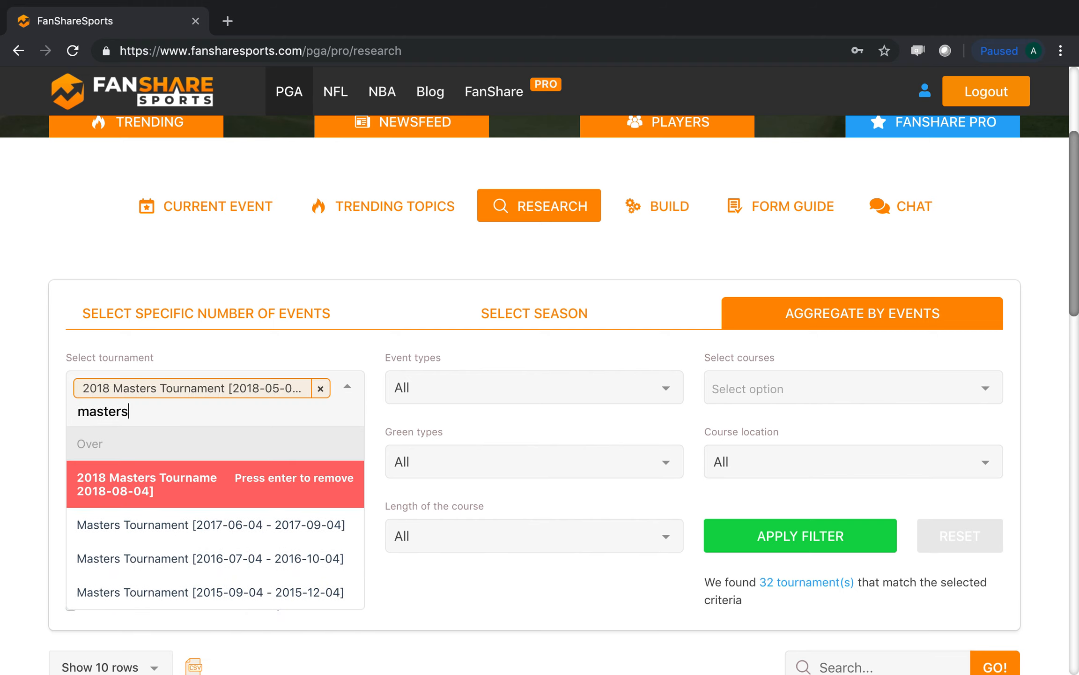
- Add the 2017 and 2016 Masters Tournaments to the tournament selection and apply the filter
key("Down")
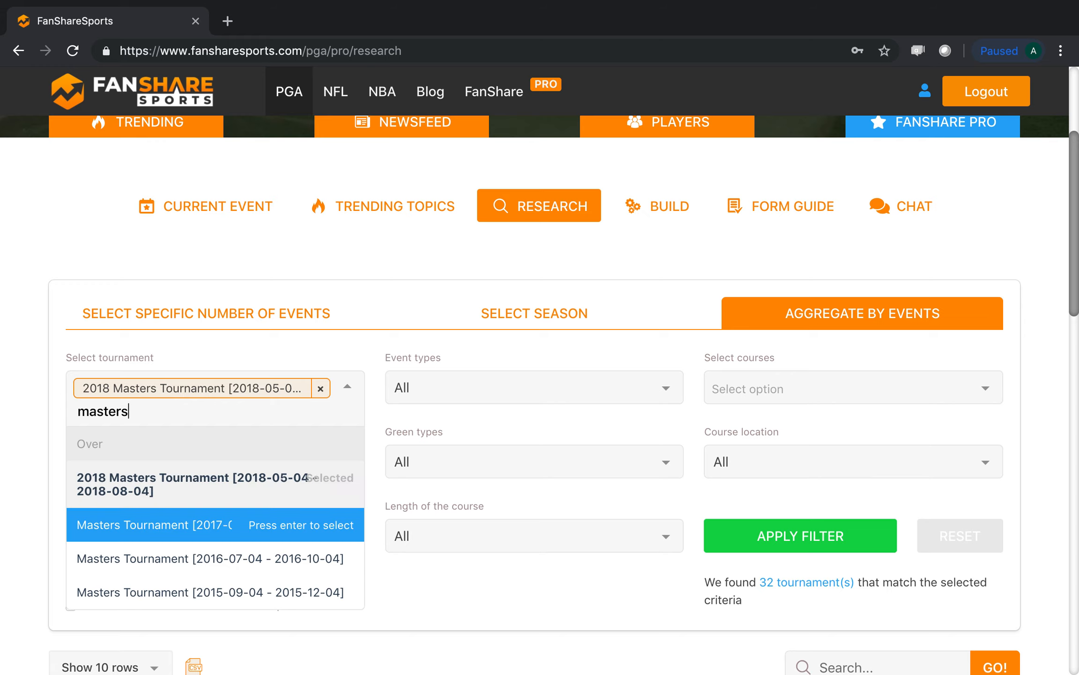
key("Return")
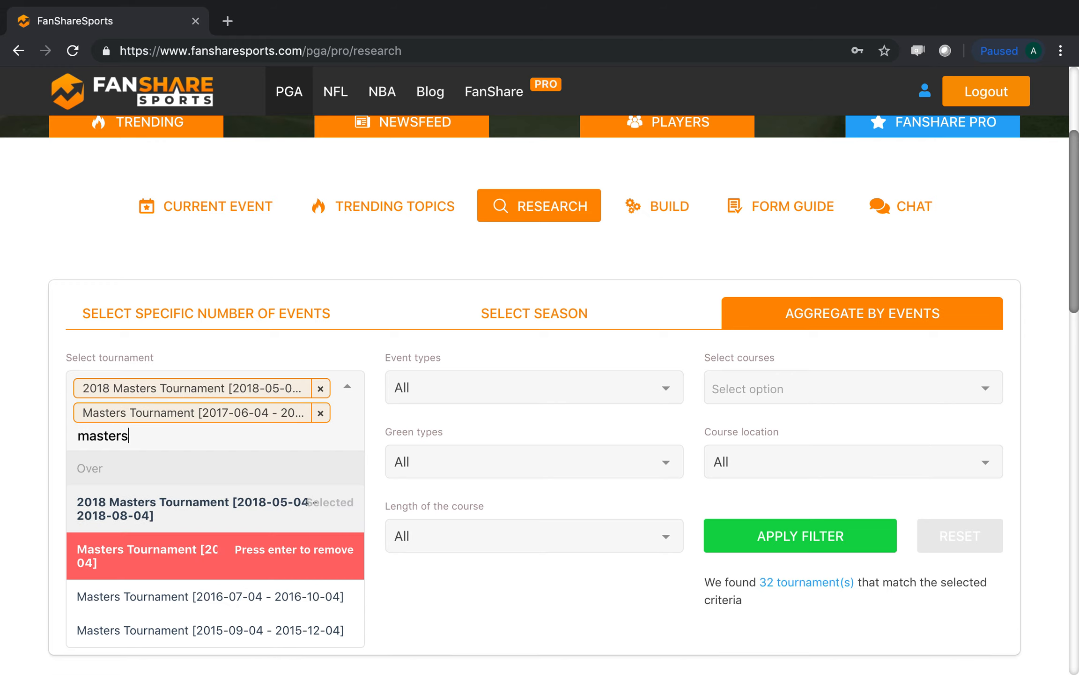
key("Down")
key("Return")
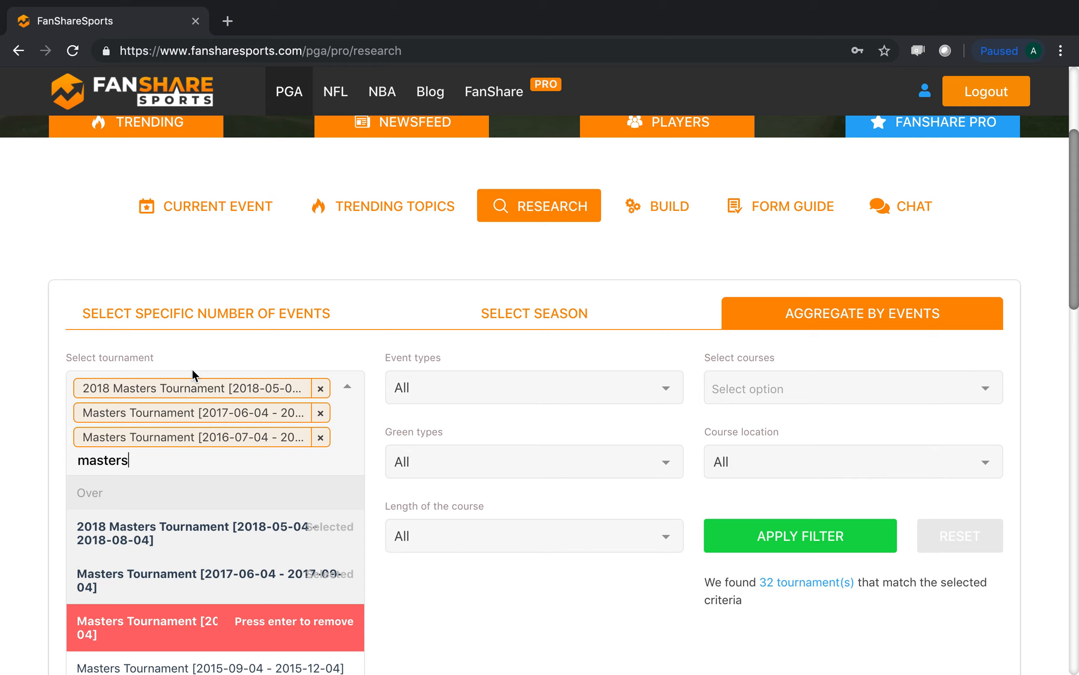
left_click(526, 612)
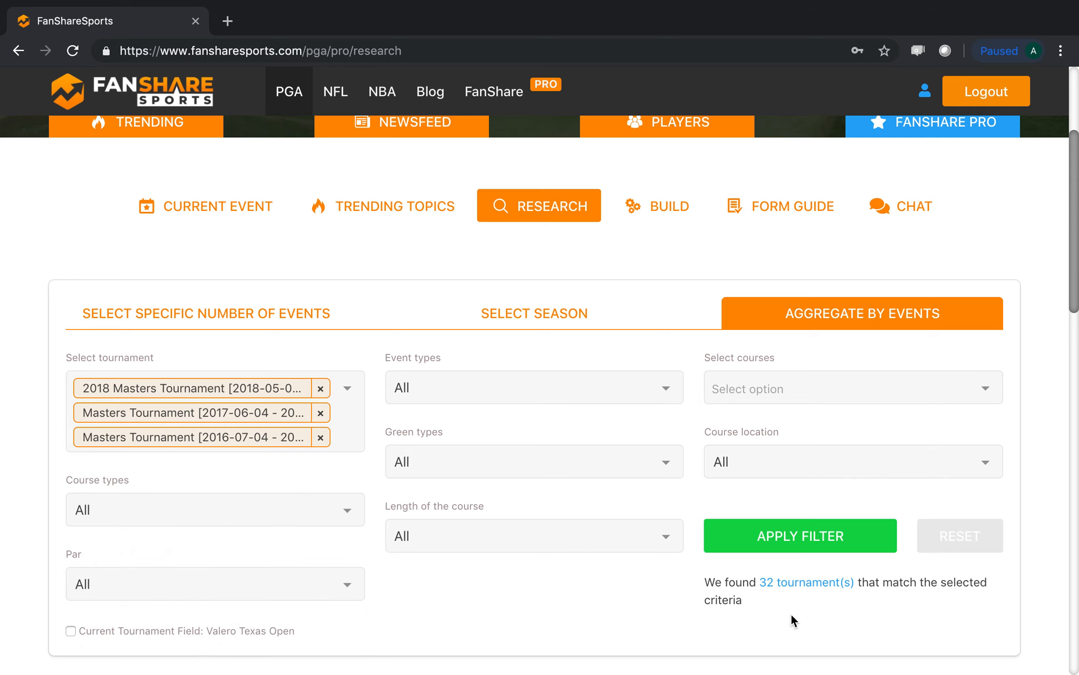
left_click(812, 535)
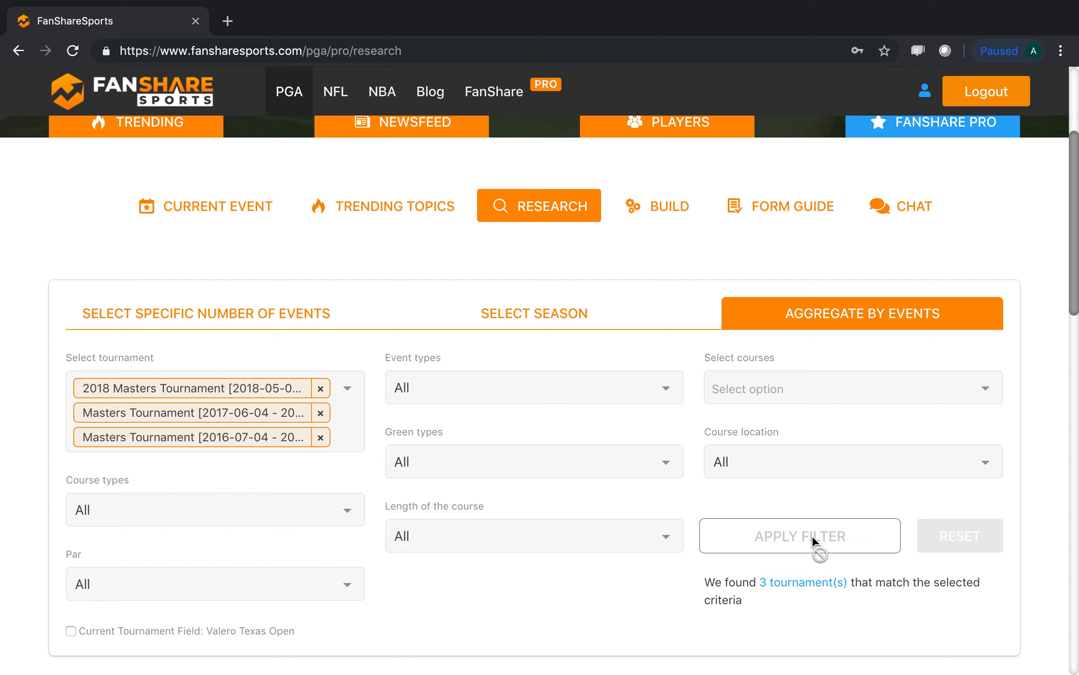
- Review the player statistics aggregated over the selected Masters Tournaments, including DKPG, birdies, bogeys and cuts made
scroll(563, 559, "down", 2)
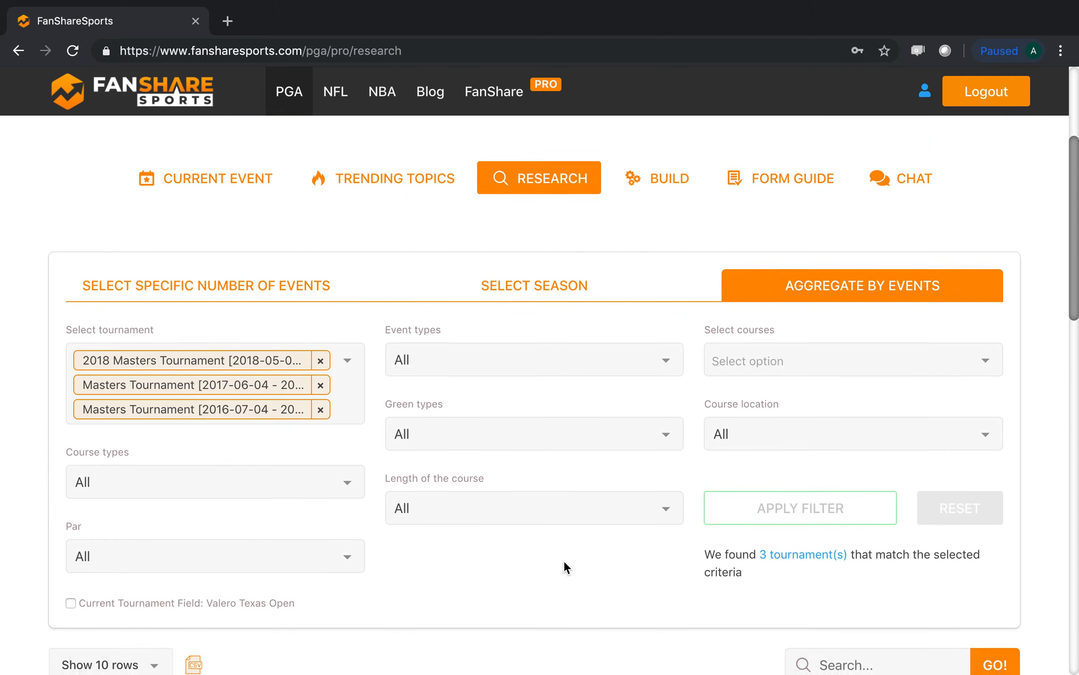
scroll(564, 560, "down", 6)
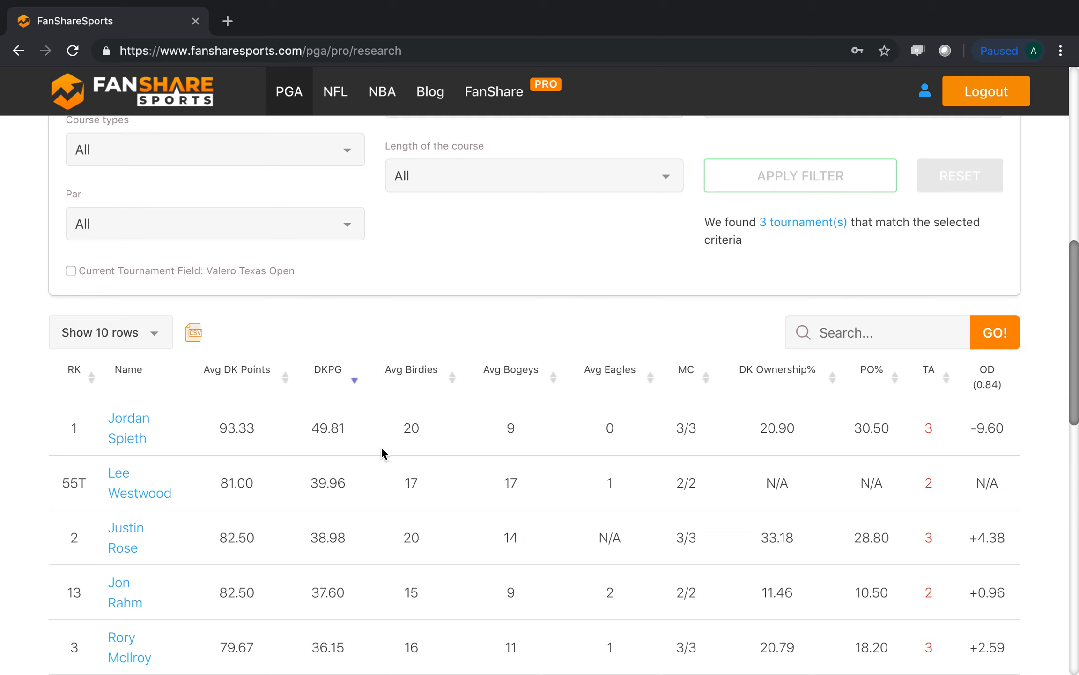
scroll(381, 449, "down", 5)
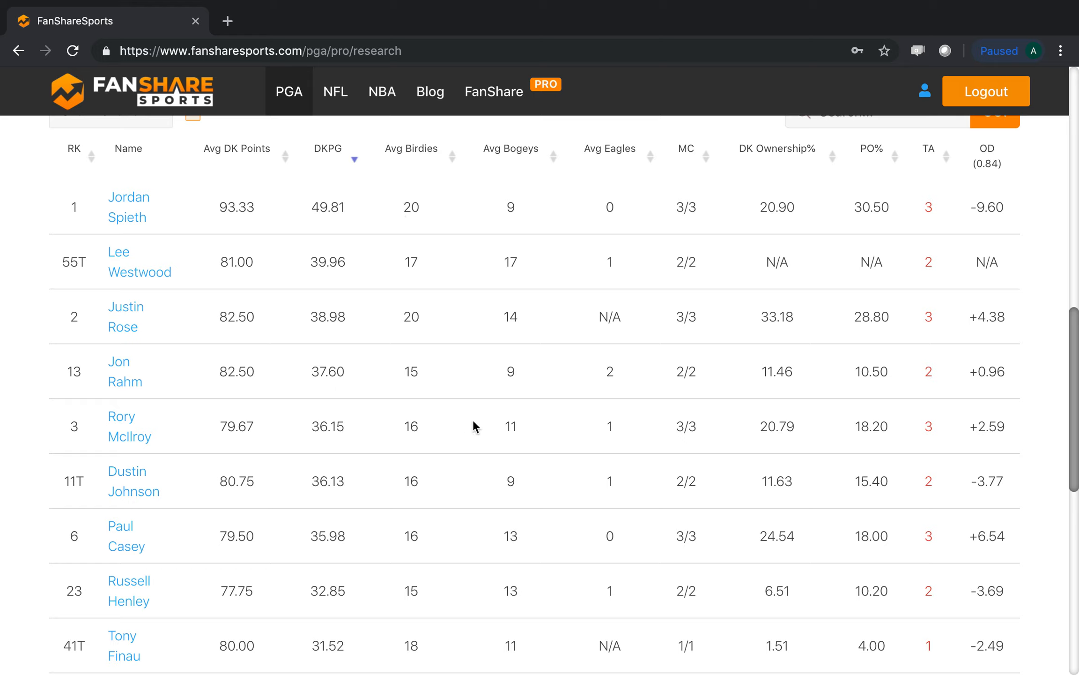
scroll(473, 420, "up", 3)
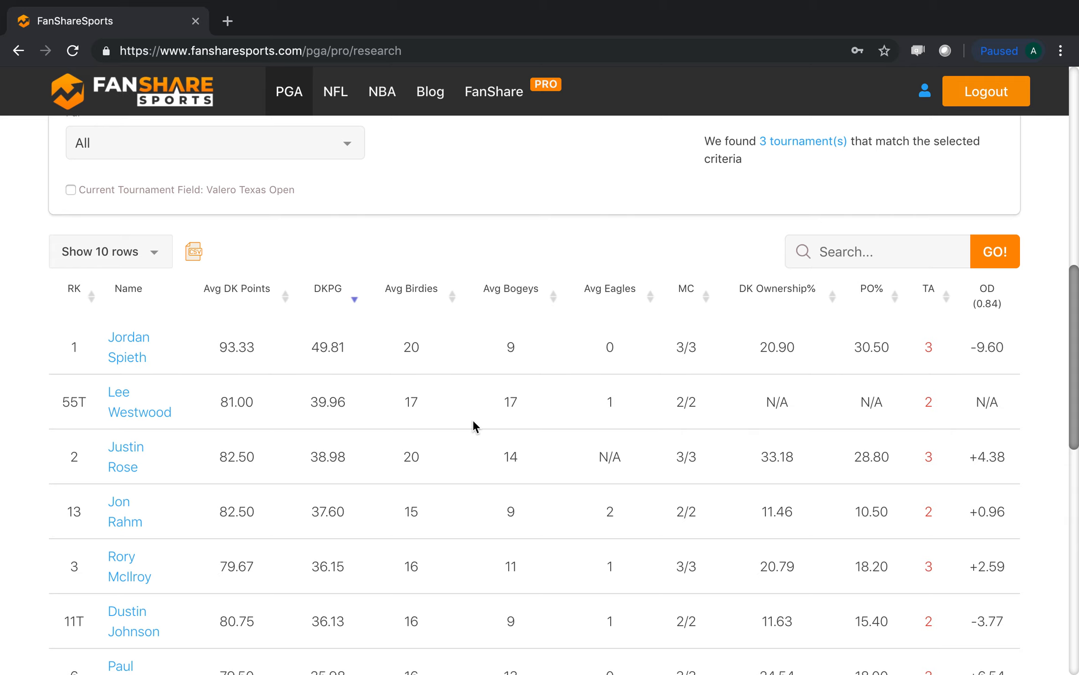
scroll(473, 419, "up", 8)
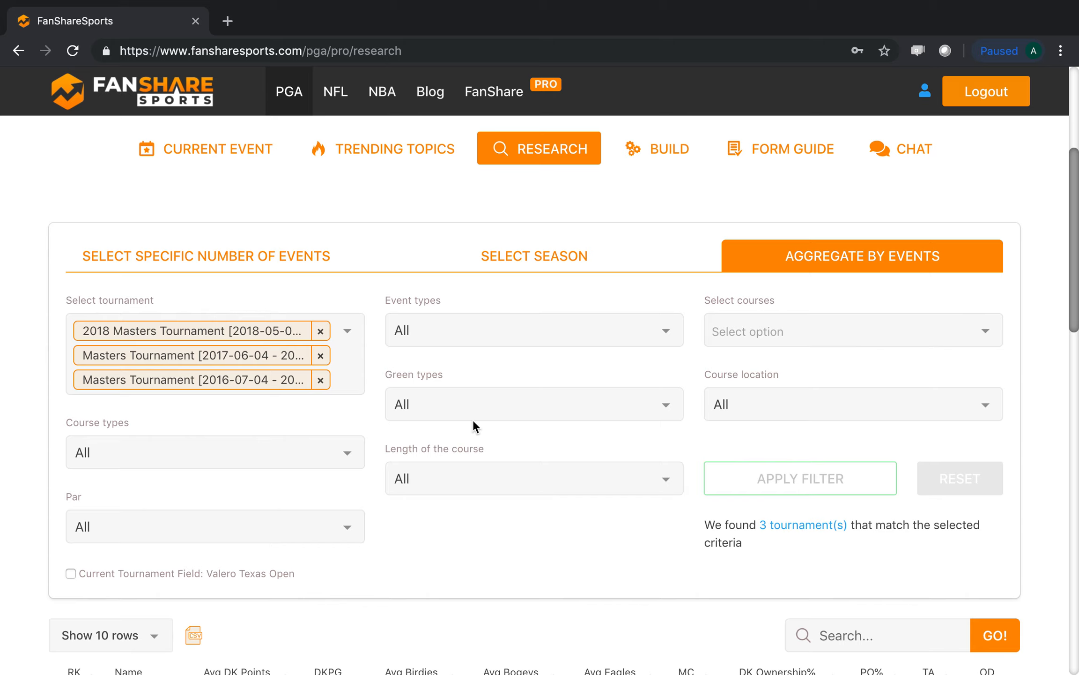
- Remove all three Masters Tournaments from the tournament selection and set the event type to Major
left_click(322, 332)
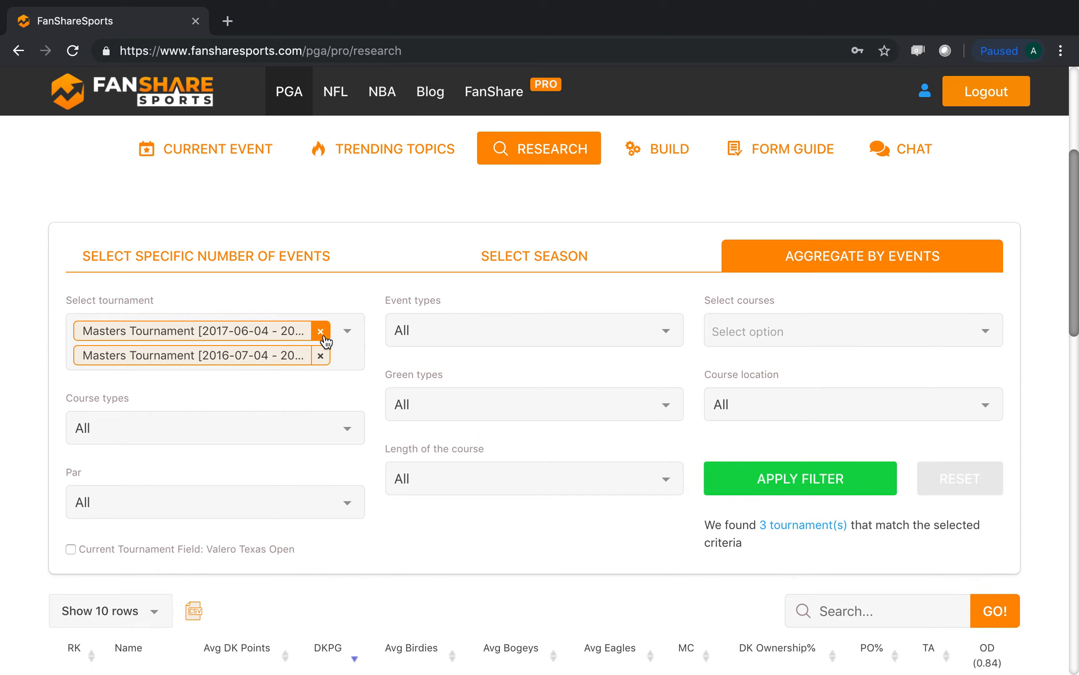
left_click(321, 332)
left_click(321, 331)
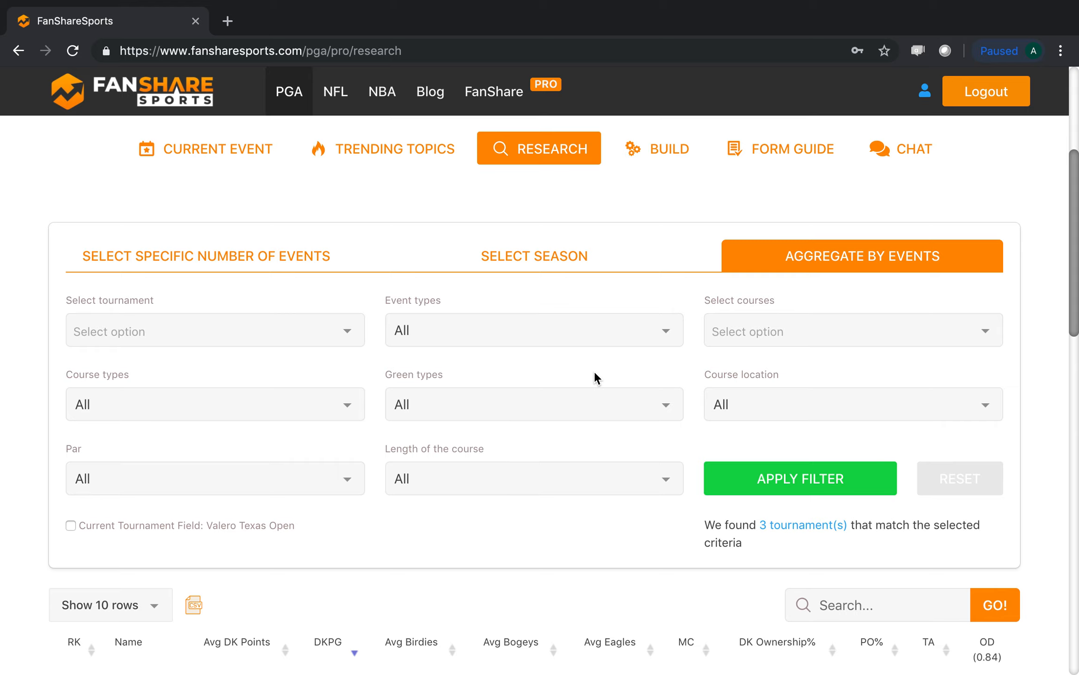
left_click(587, 345)
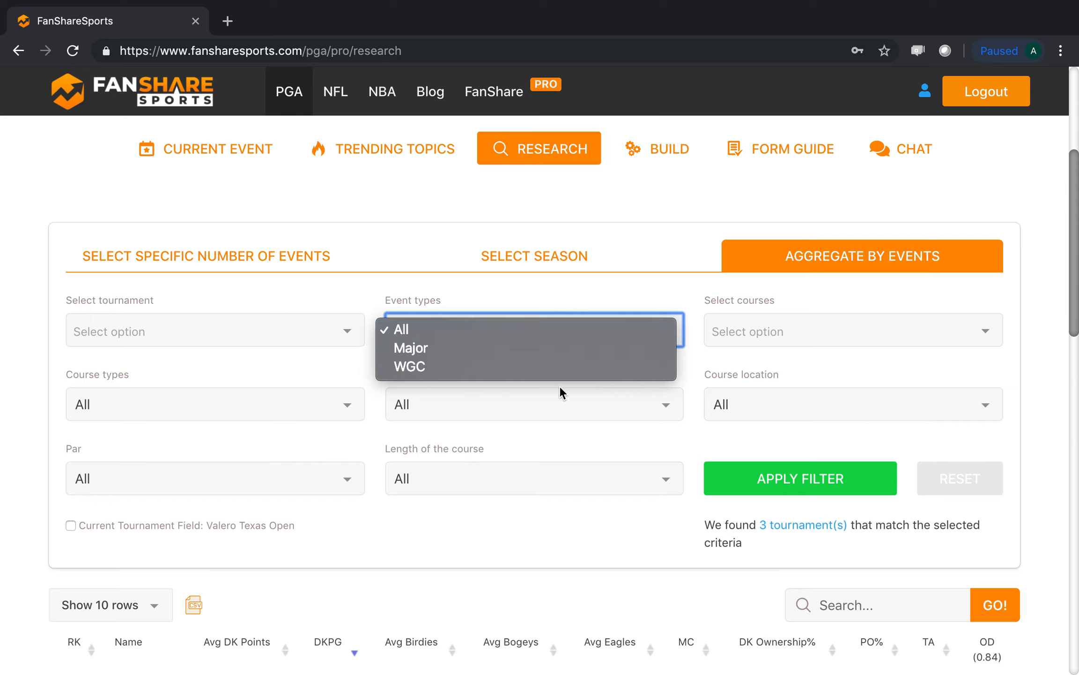
left_click(569, 348)
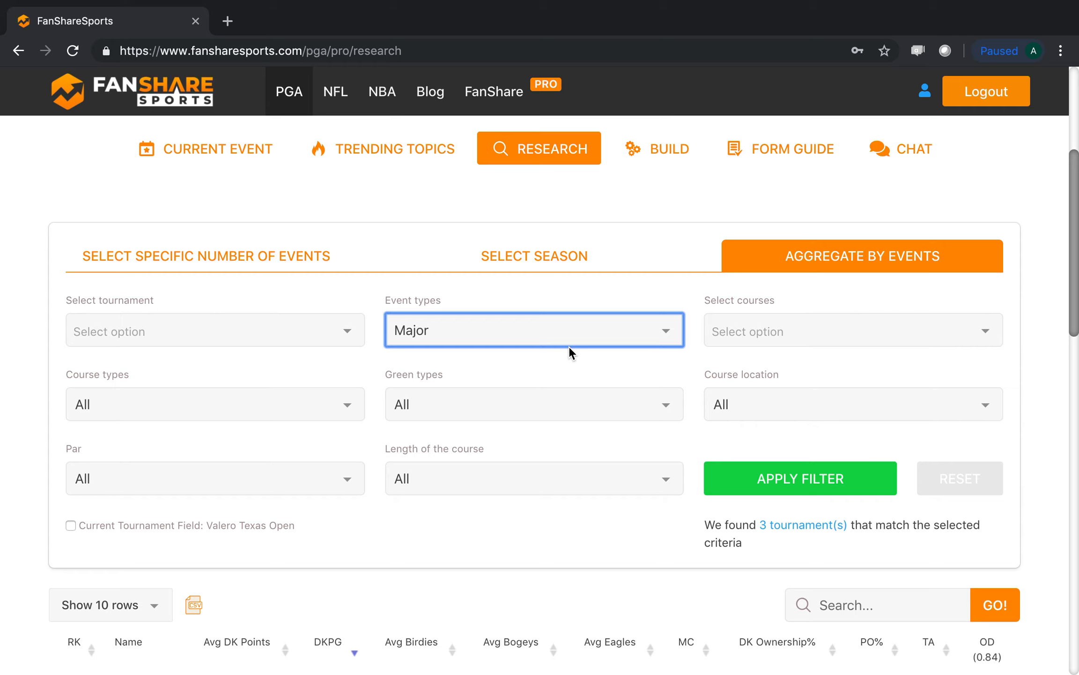
left_click(166, 336)
type("masters")
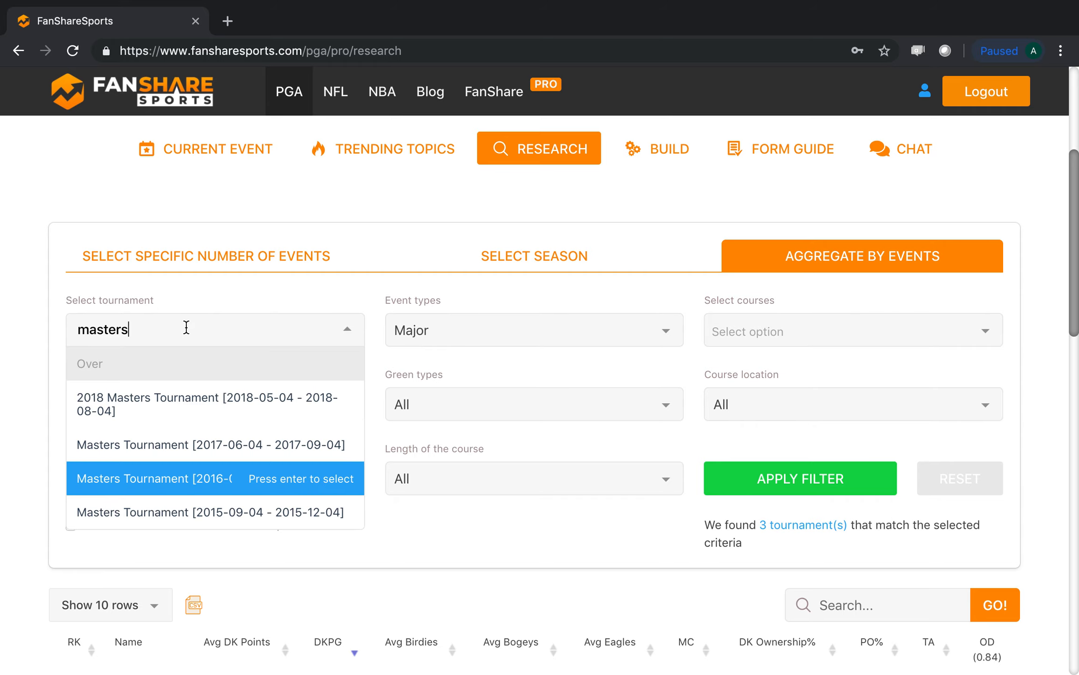
left_click(278, 292)
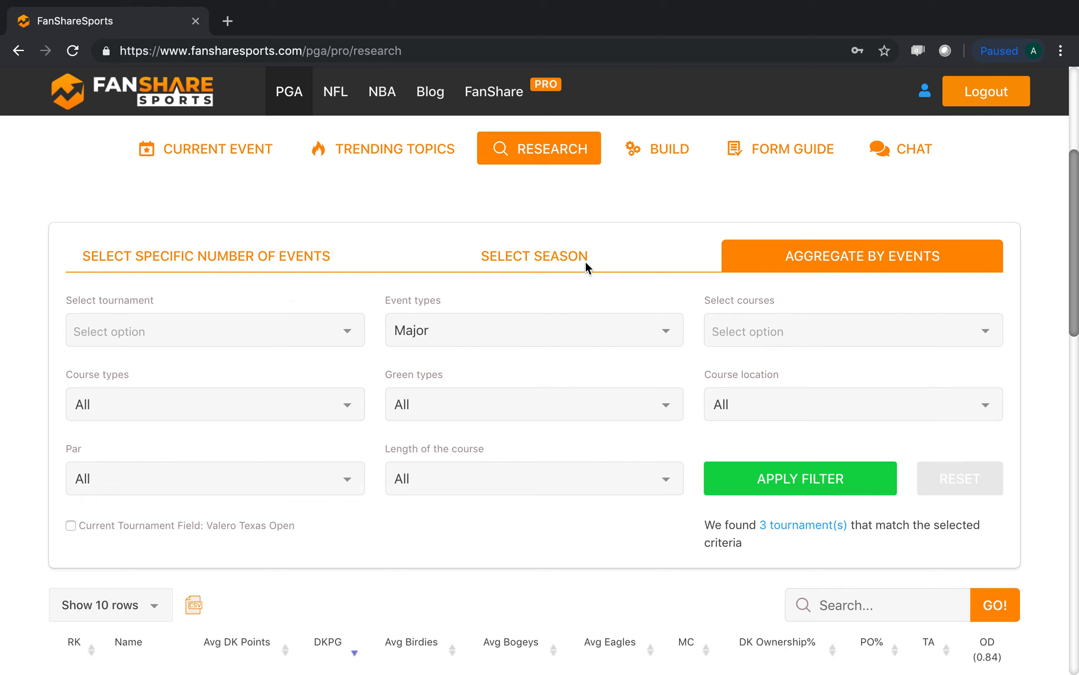
- Switch the research filter to season selection, remove the 2018/2019 season, and clear the leftover "masters" search text
left_click(571, 259)
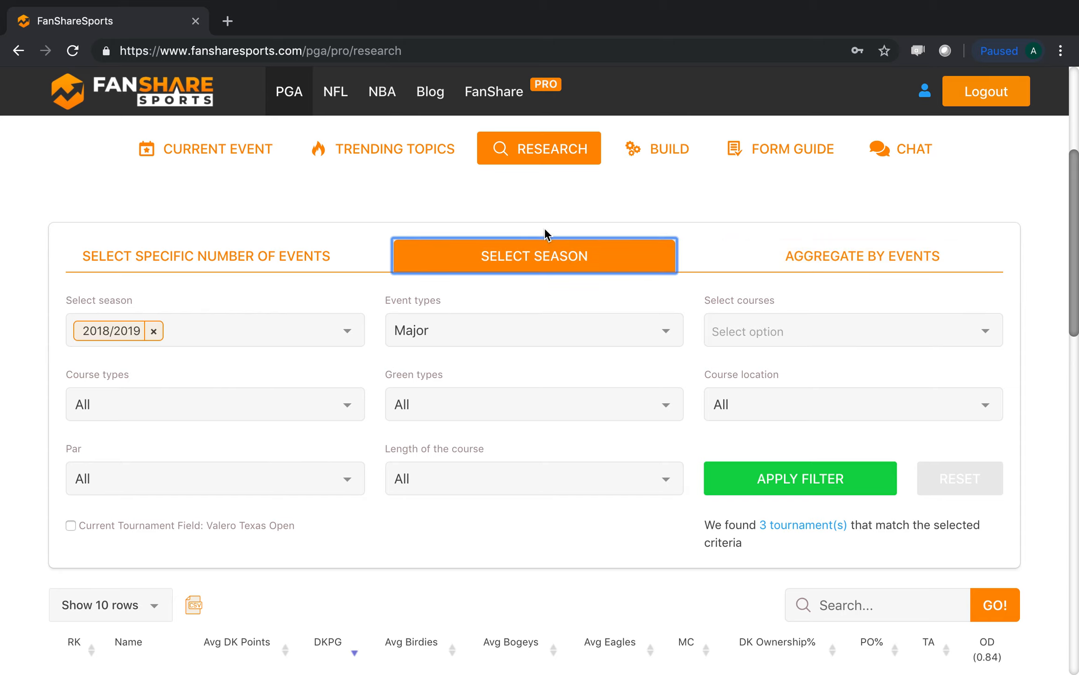
left_click(268, 322)
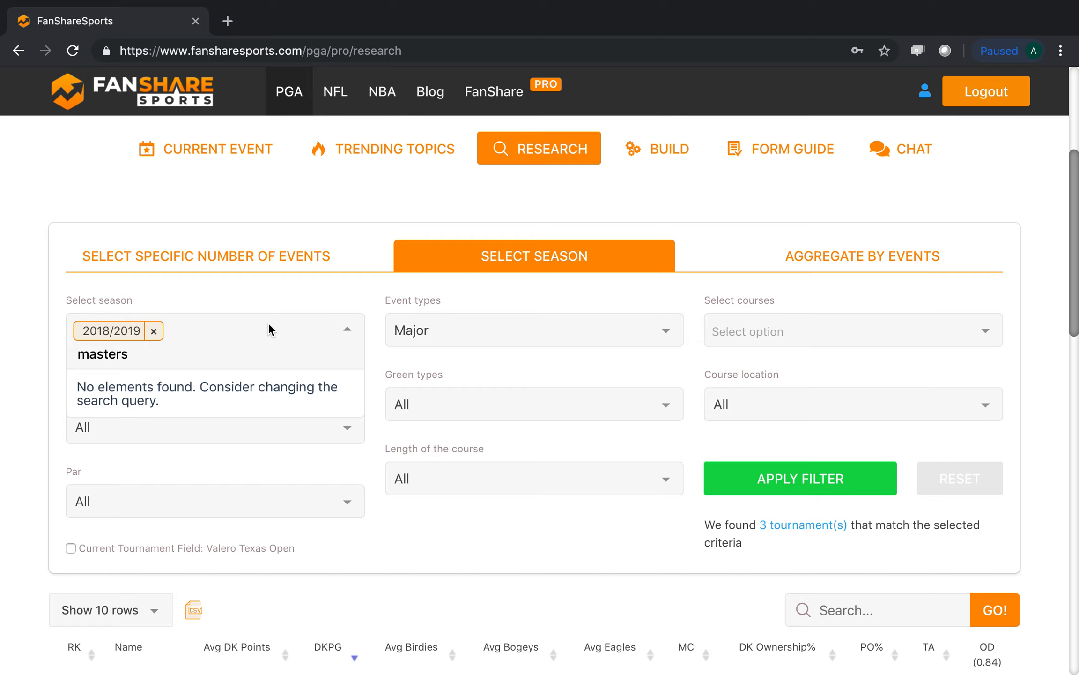
left_click(154, 331)
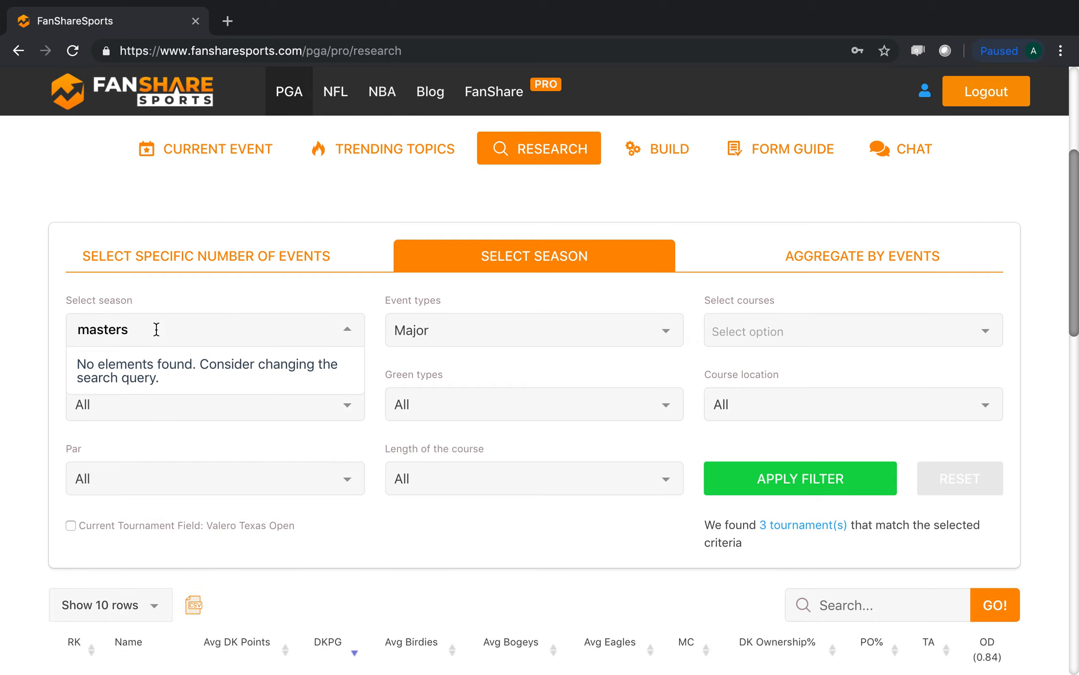
key("BackSpace")
key("BackSpace")
key("BackSpace")
key("BackSpace")
key("BackSpace")
key("BackSpace")
key("BackSpace")
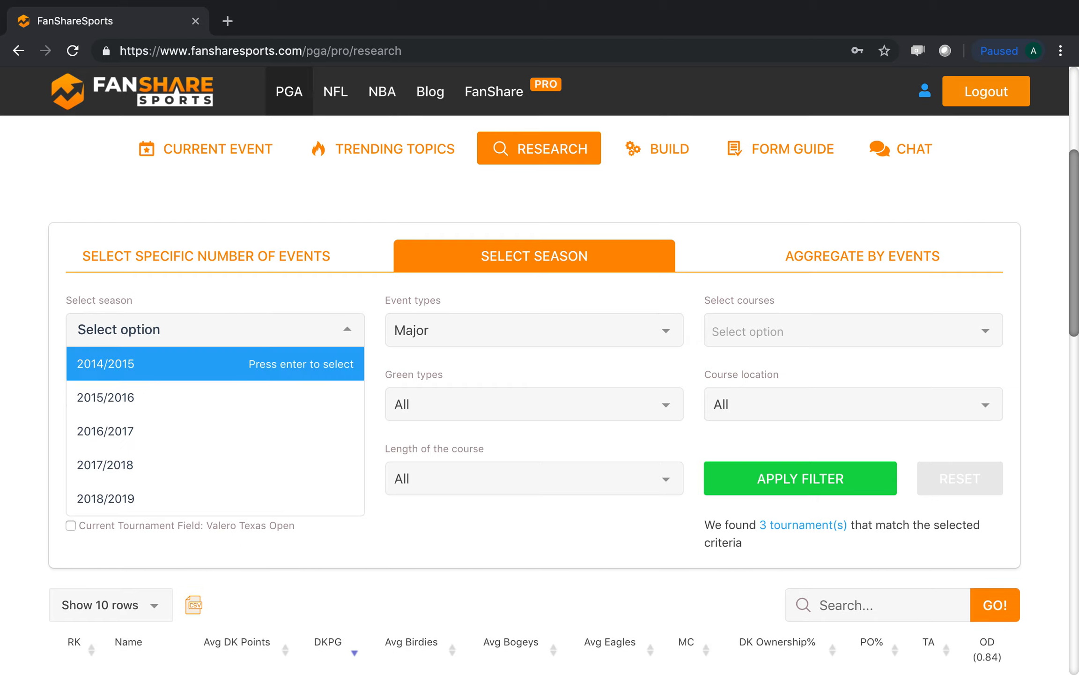
- Select the 2018/2019, 2017/2018, 2016/2017 and 2015/2016 seasons and apply the filter to the Major events
key("Down")
key("Down")
key("Down")
key("Down")
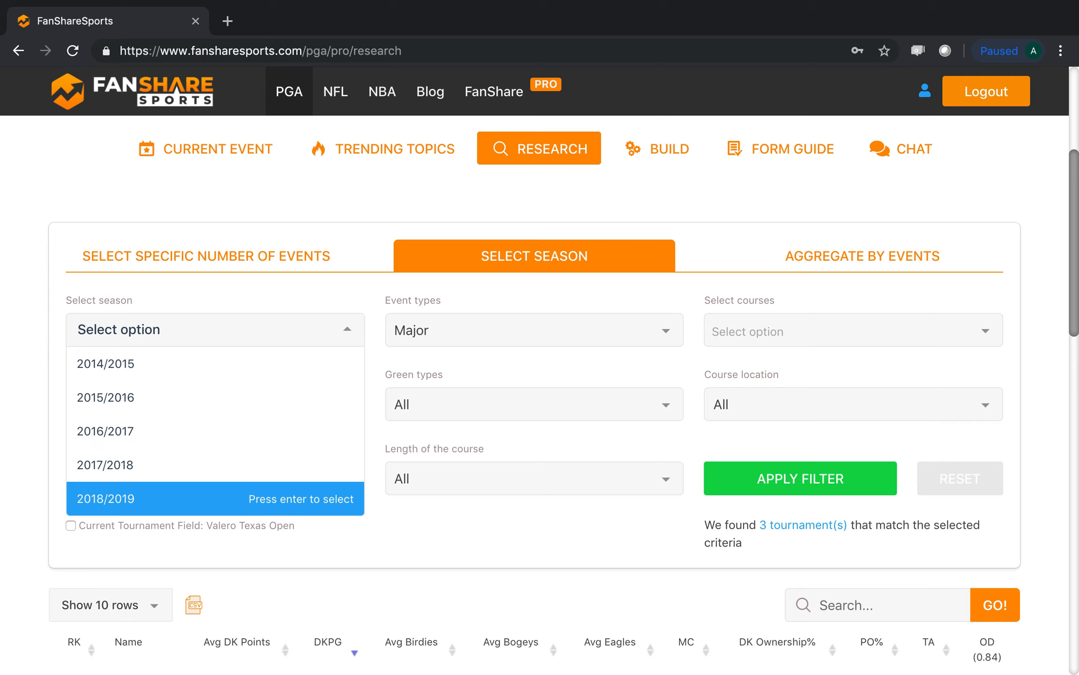
key("Return")
key("Up")
key("Return")
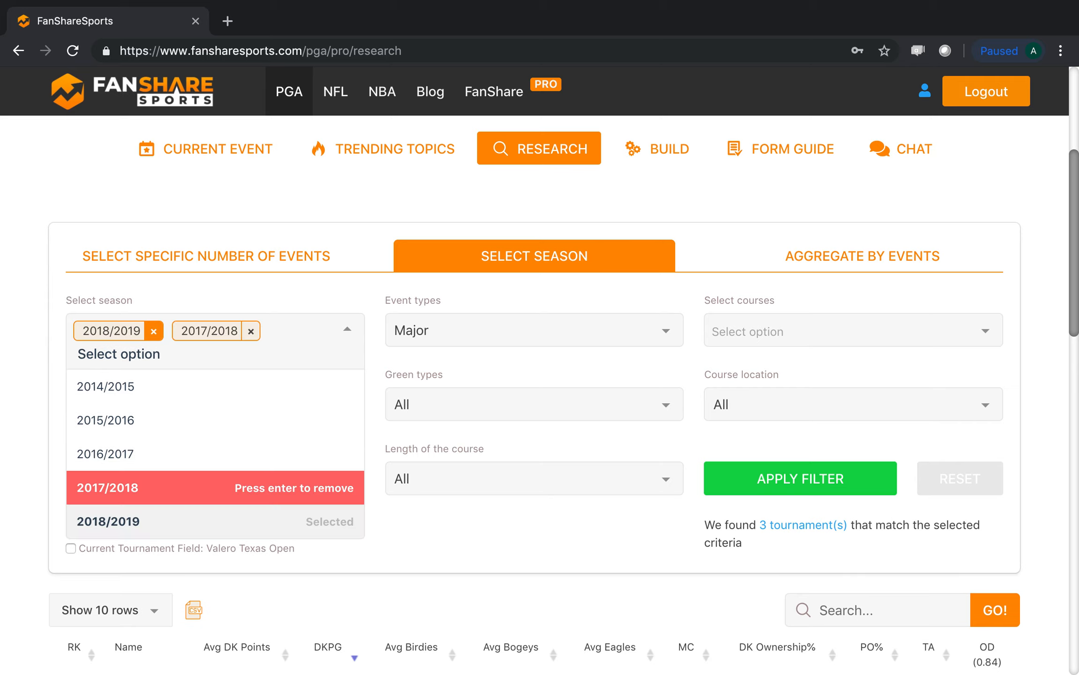
key("Up")
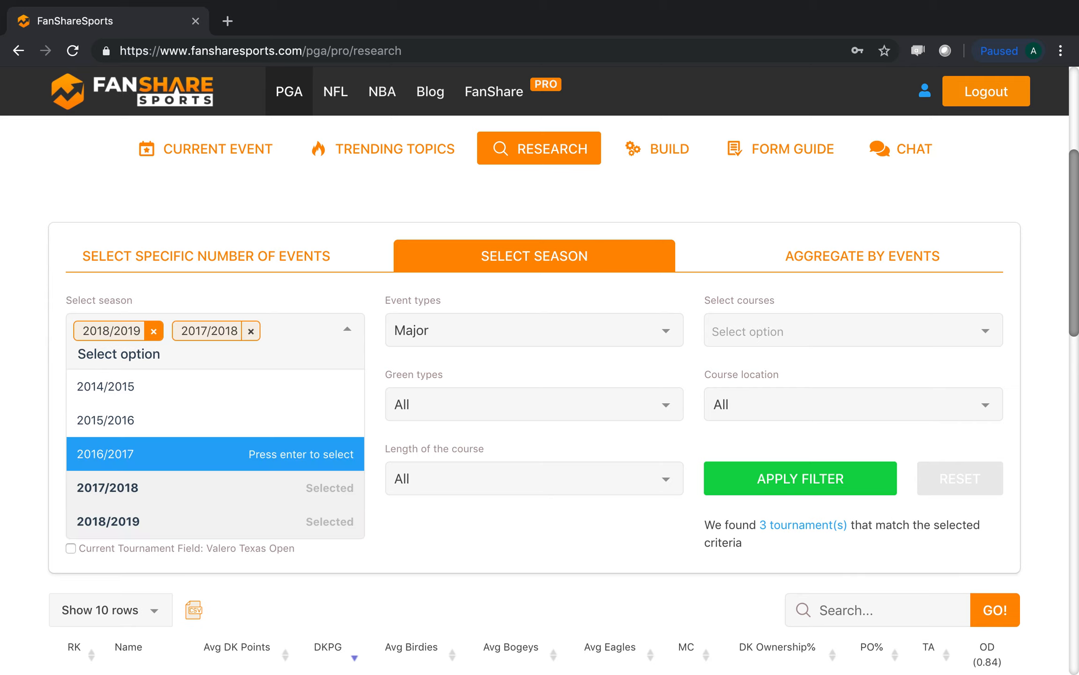
key("Return")
key("Up")
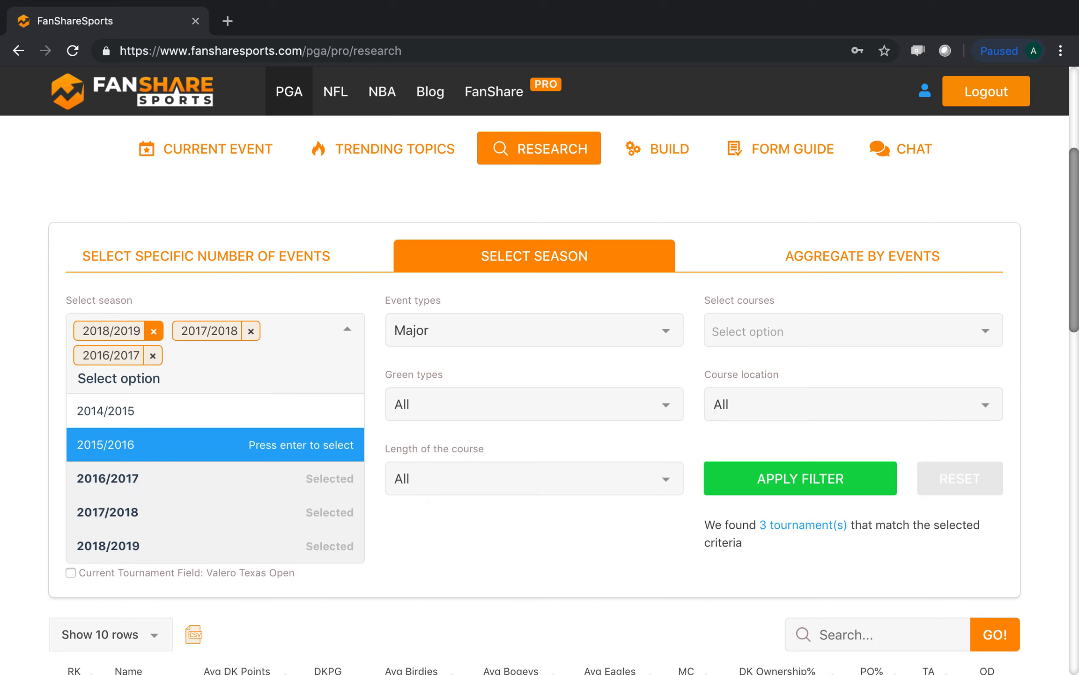
key("Return")
left_click(527, 558)
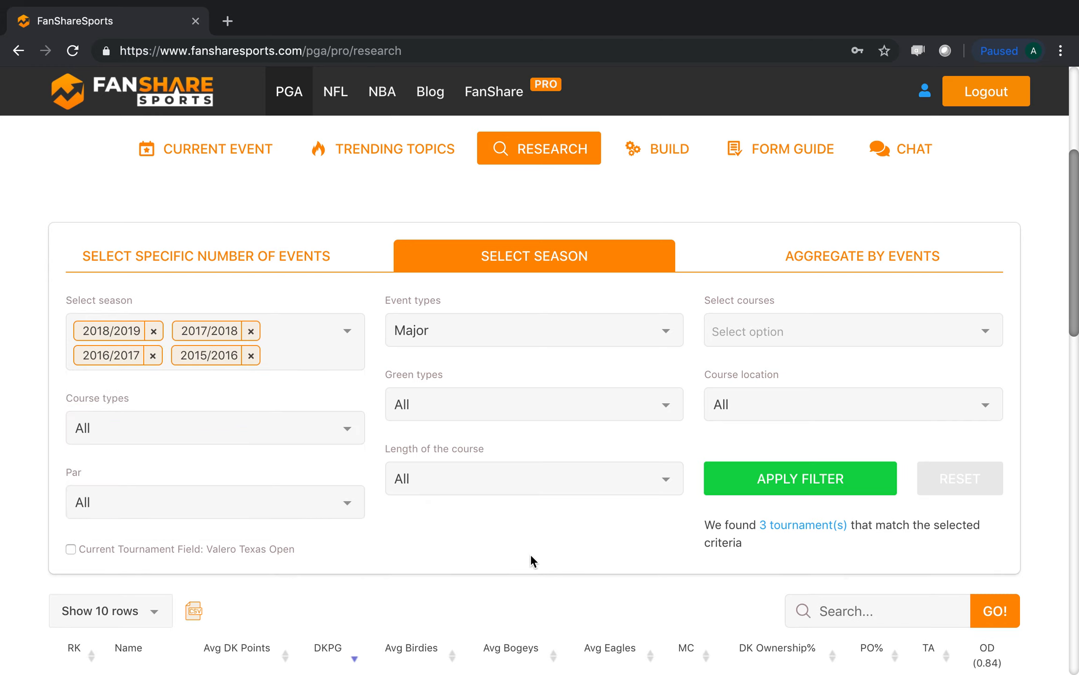
left_click(782, 474)
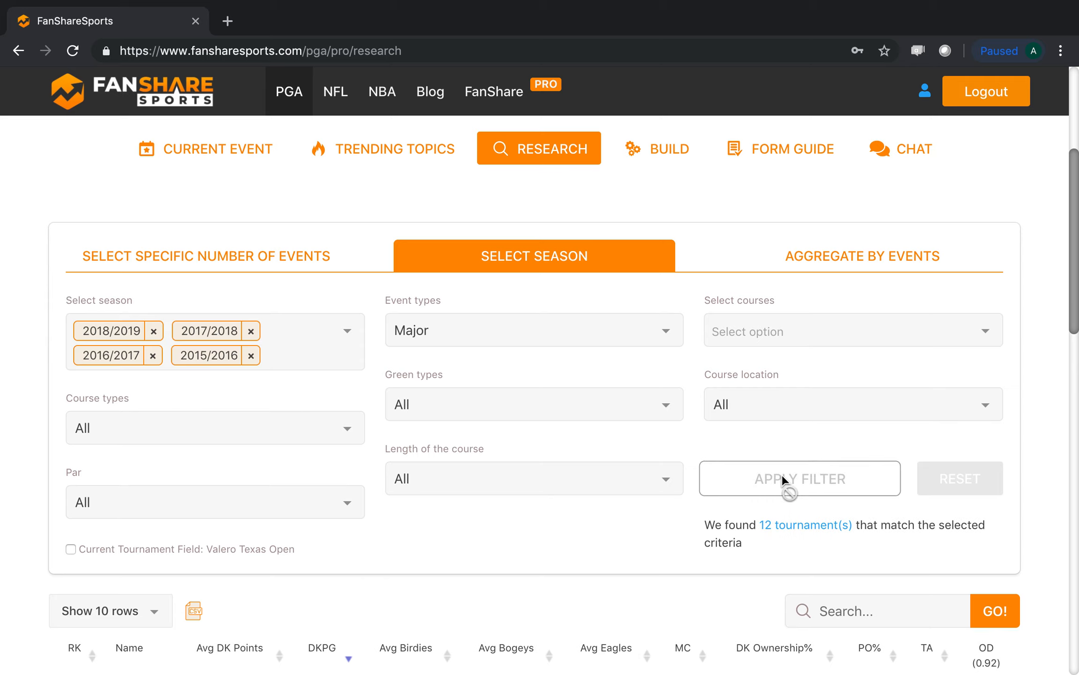
- View the list of tournaments behind Graham DeLaet's TA value in the majors results and close it
scroll(782, 474, "down", 3)
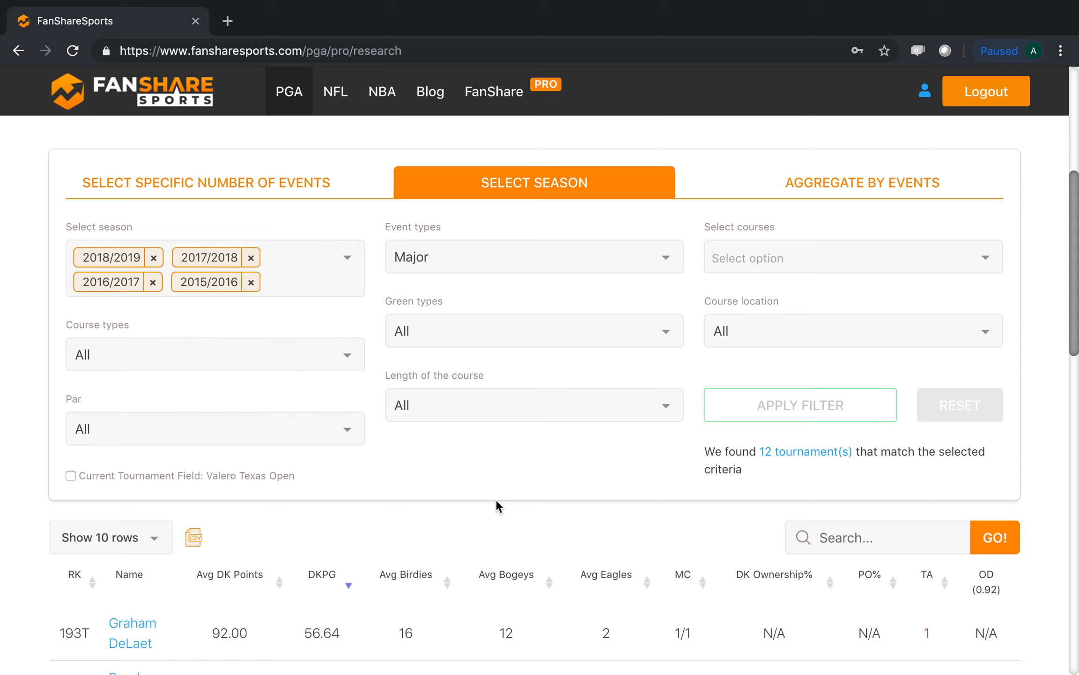
scroll(495, 500, "down", 6)
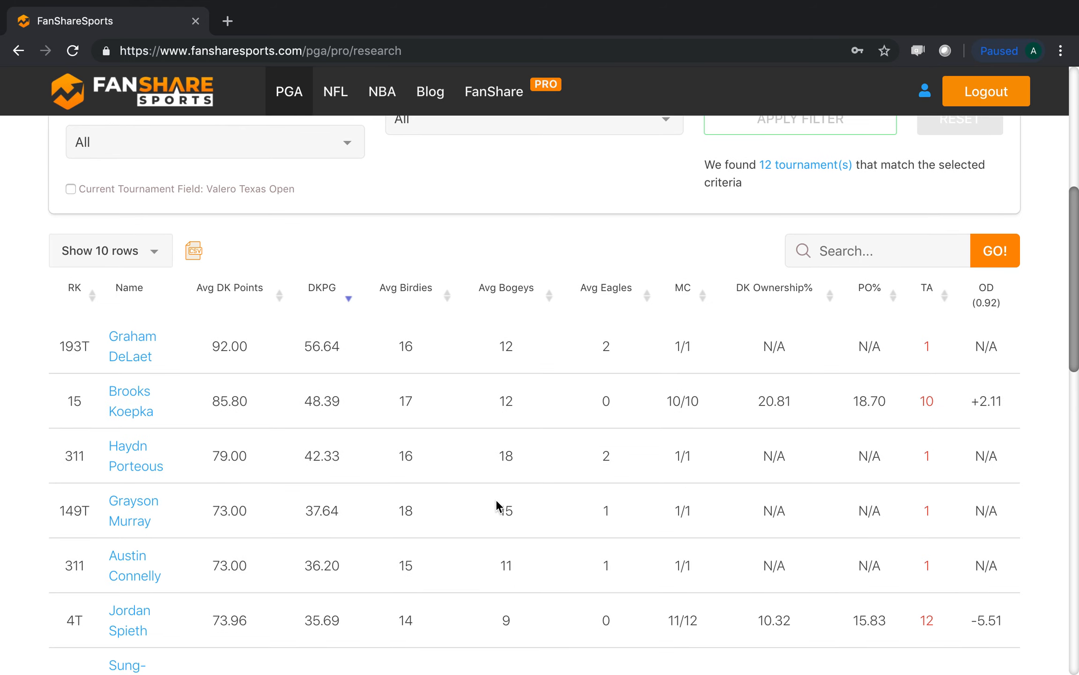
scroll(495, 499, "down", 3)
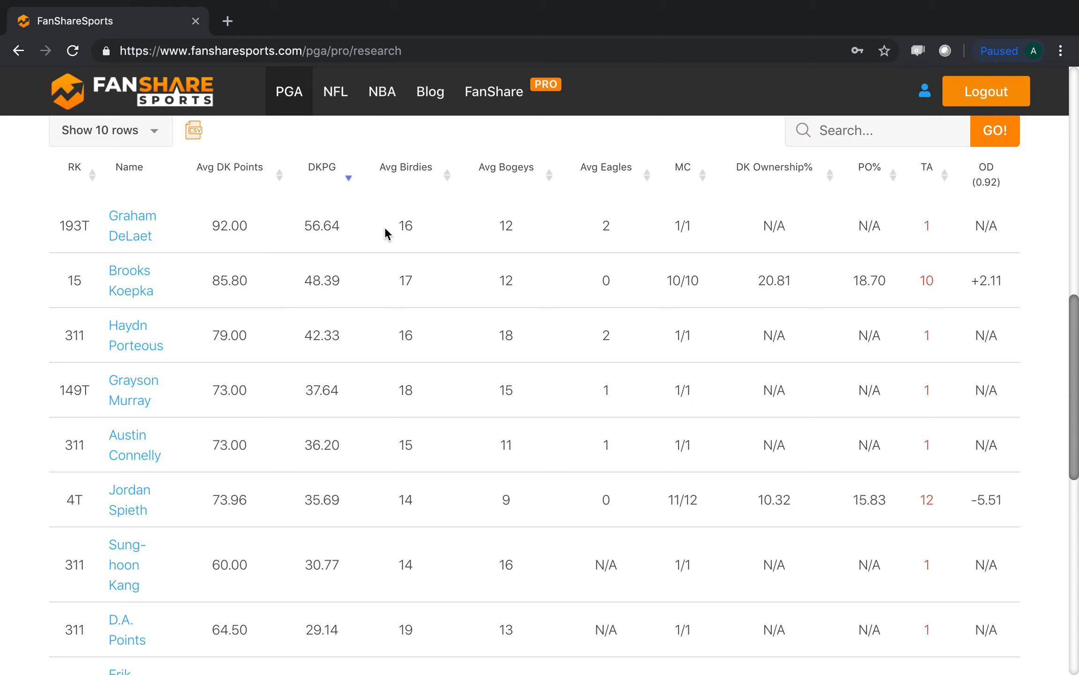
left_click(930, 230)
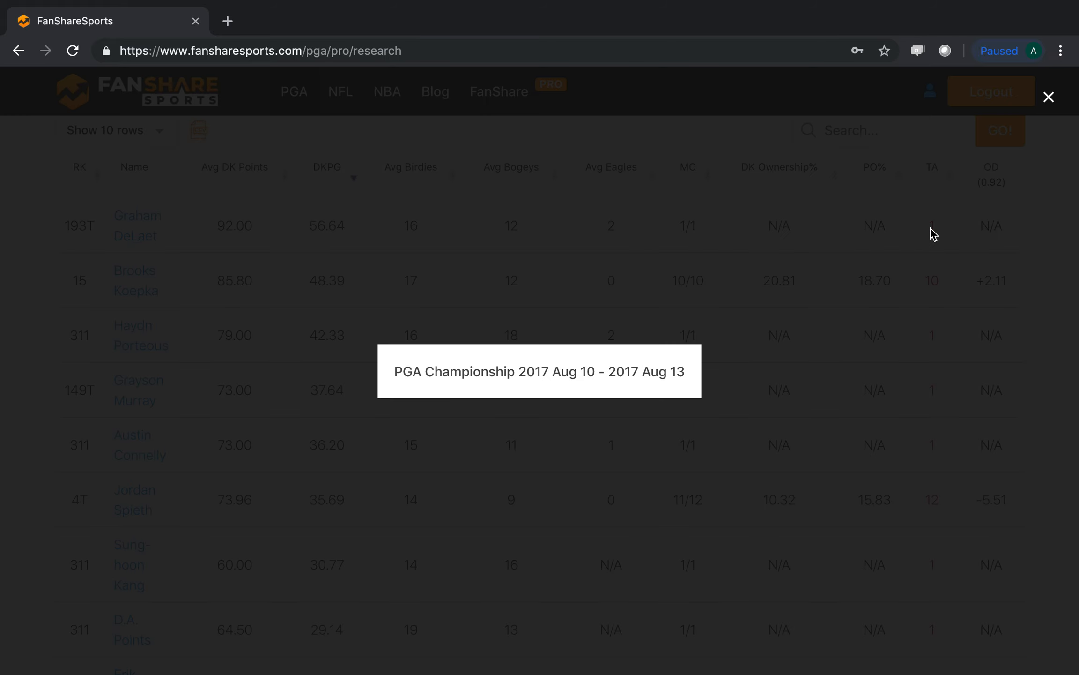
left_click(842, 296)
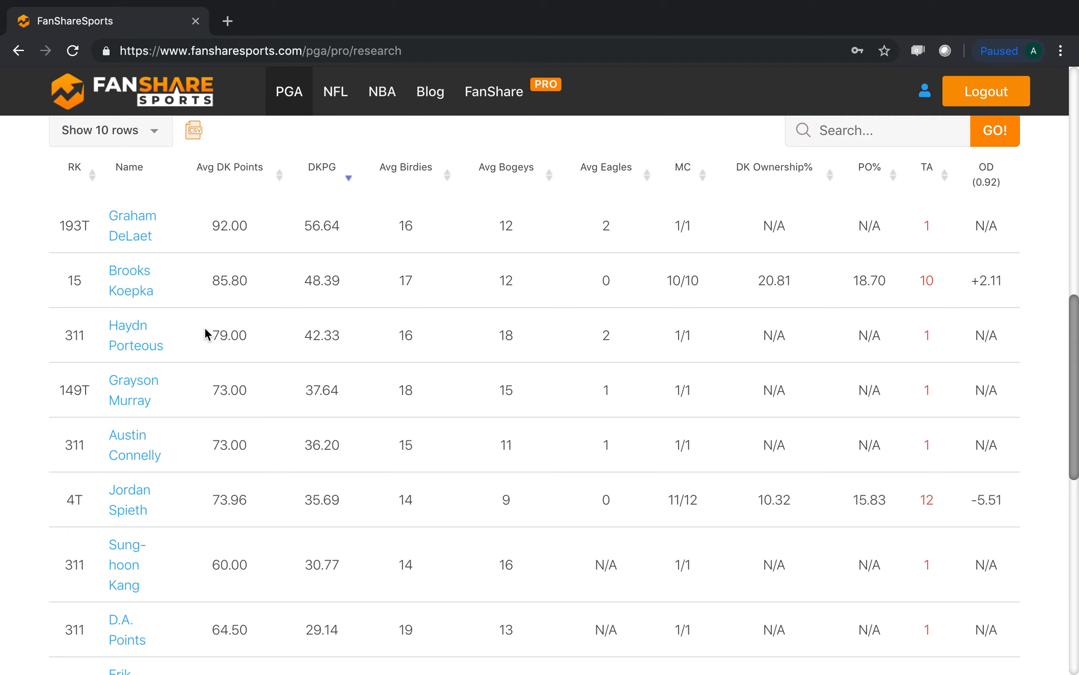
- Look through the remaining players on the first page of the majors results and return to the filter settings
scroll(205, 327, "down", 1)
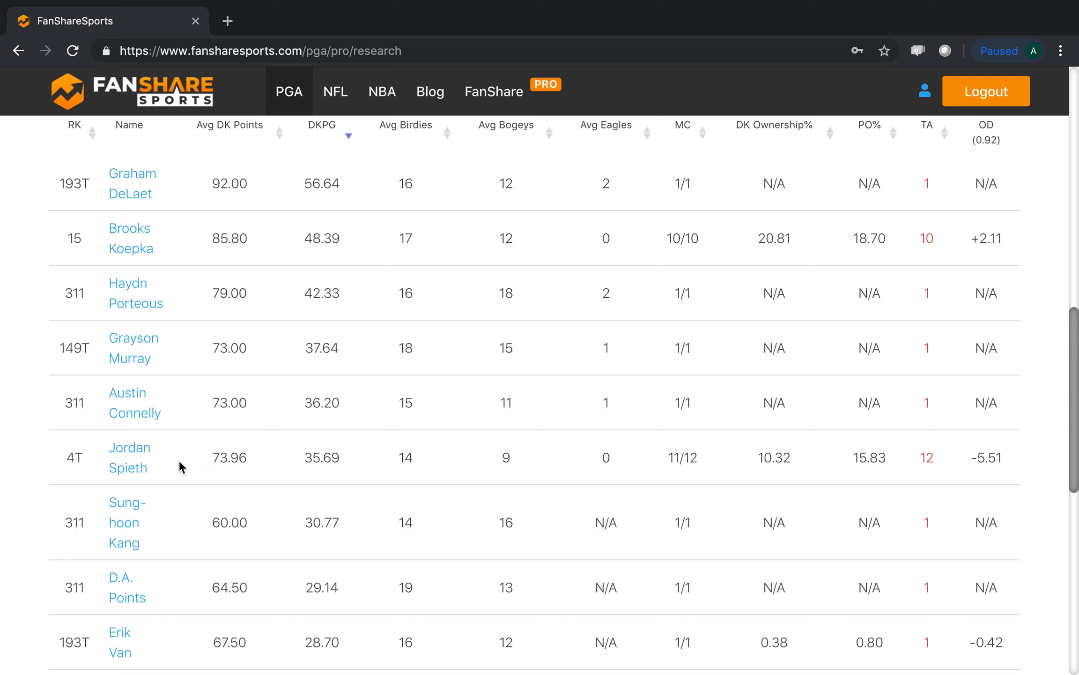
scroll(607, 400, "down", 5)
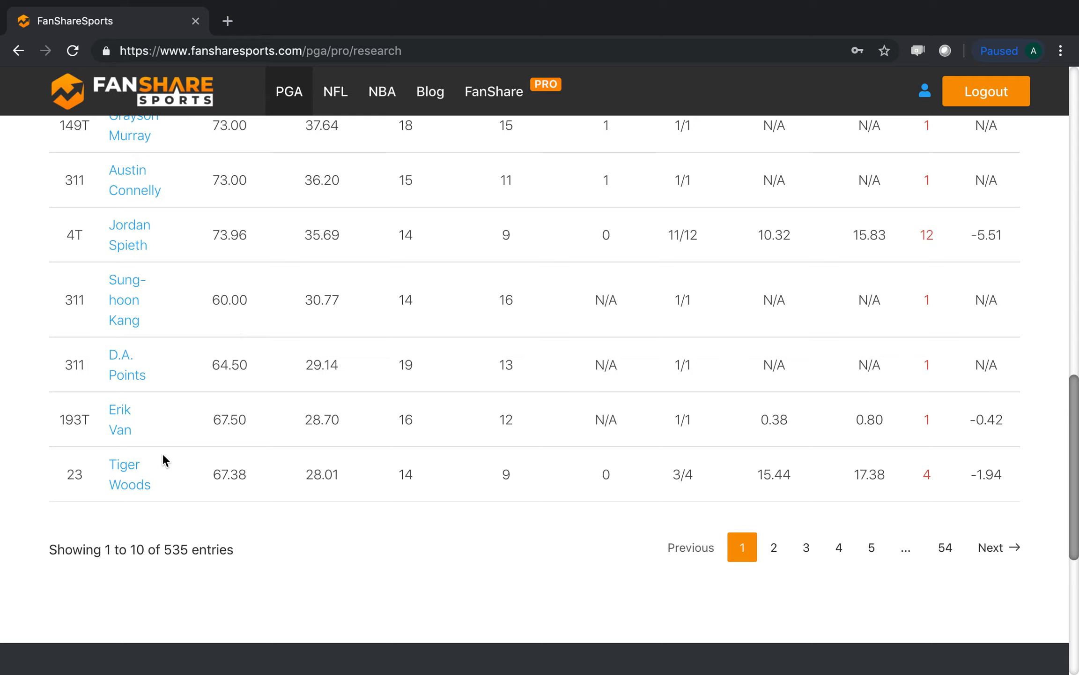
scroll(520, 410, "up", 7)
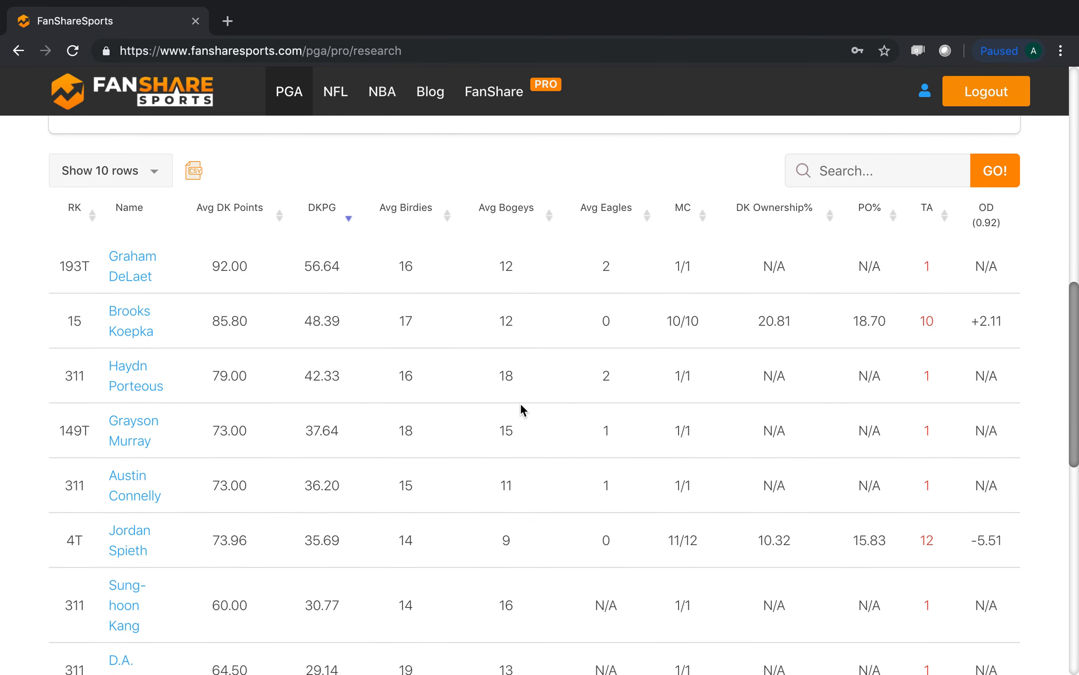
scroll(521, 405, "up", 8)
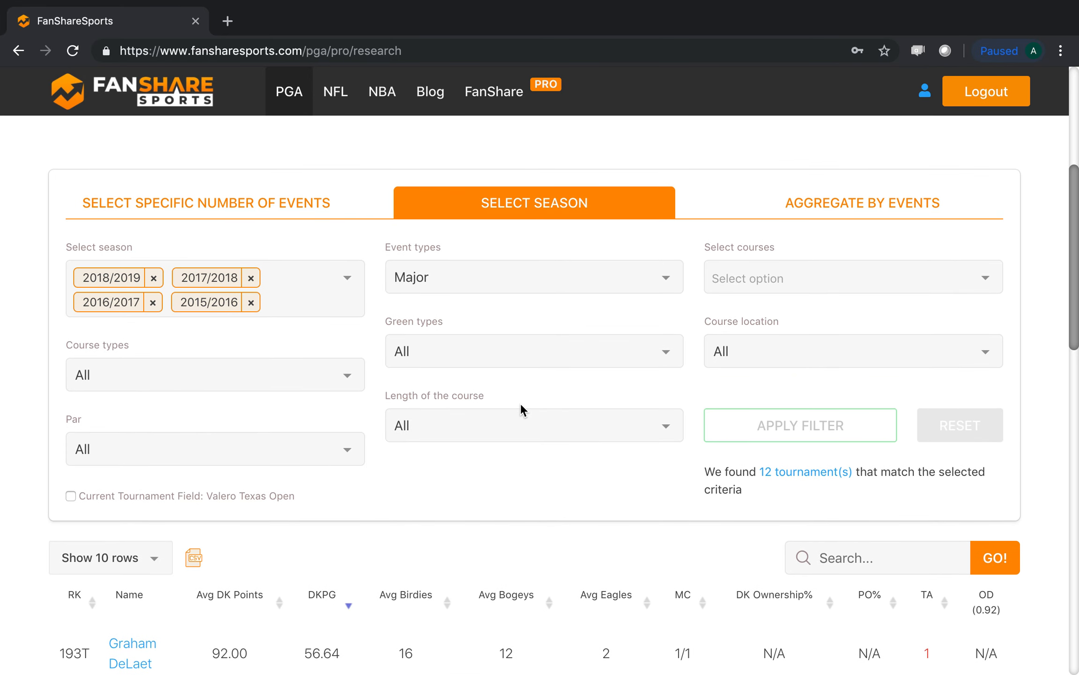
- Remove the 2018/2019, 2017/2018, 2016/2017 and 2015/2016 seasons from the season filter
scroll(521, 404, "up", 7)
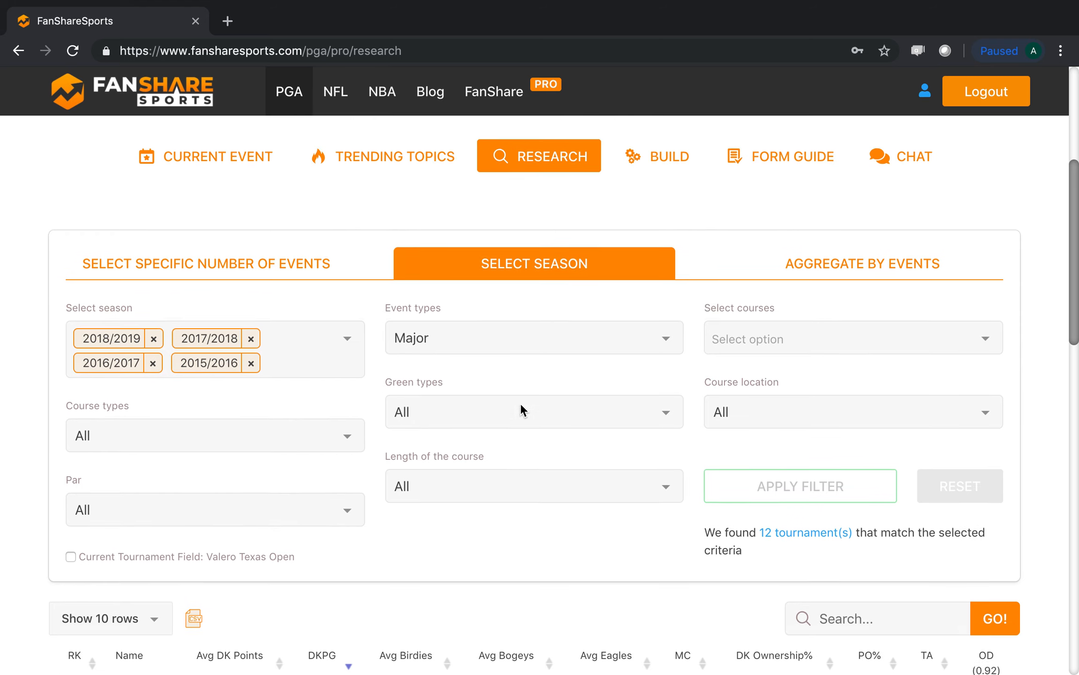
scroll(521, 410, "down", 2)
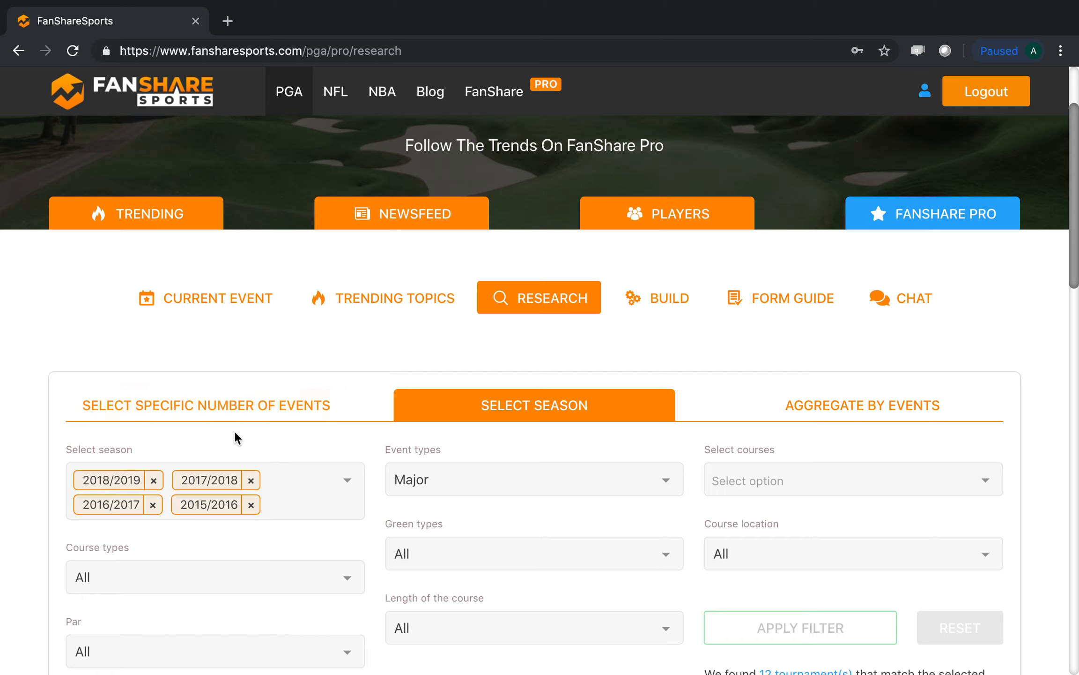
left_click(251, 480)
left_click(154, 481)
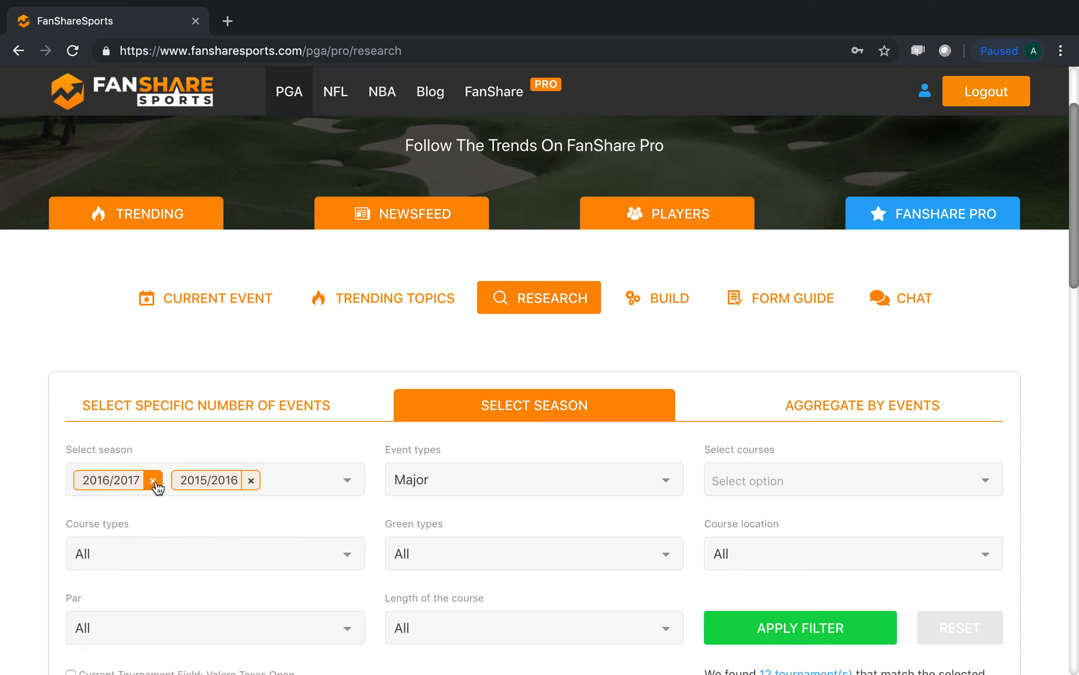
left_click(154, 481)
left_click(154, 480)
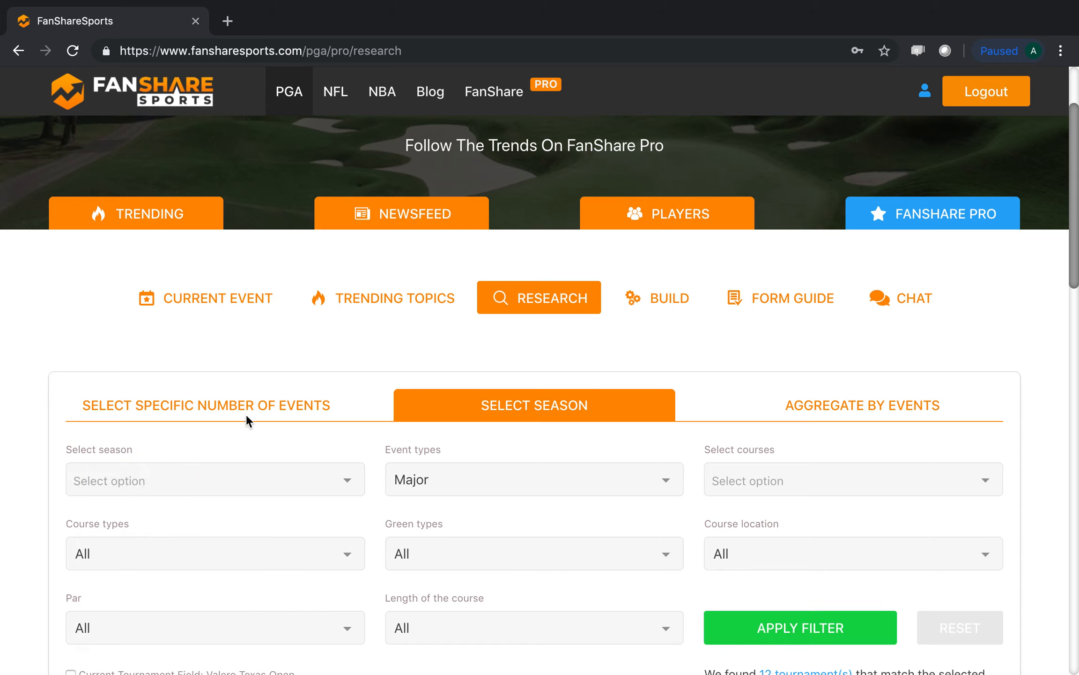
- Set the event type back to All and apply the filter
left_click(664, 482)
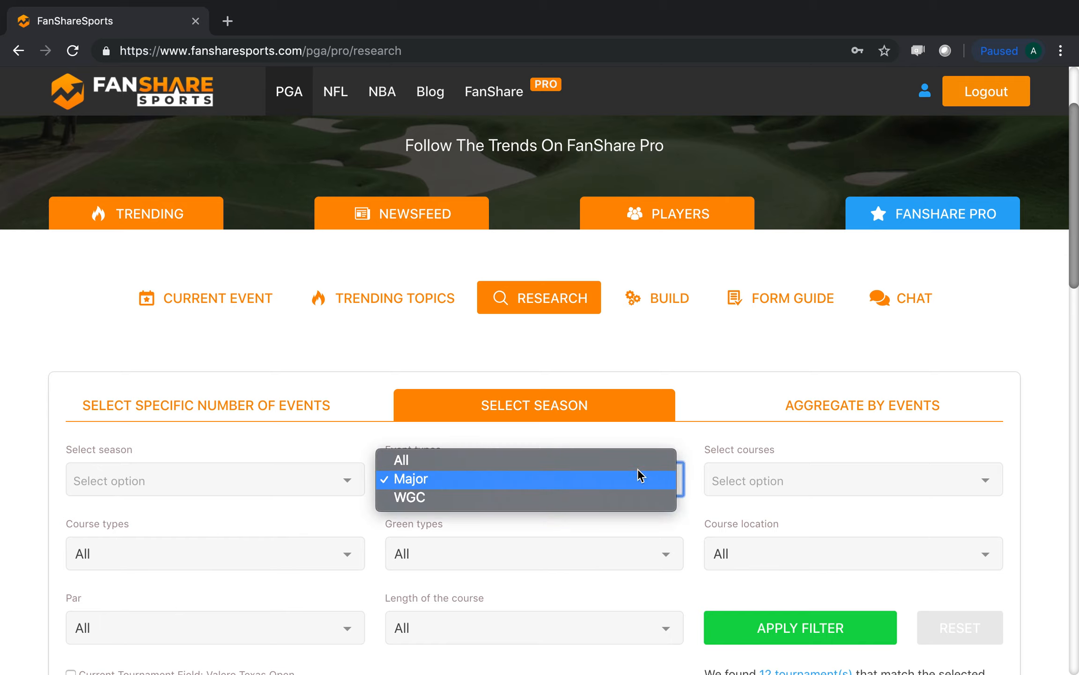
left_click(626, 463)
left_click(787, 629)
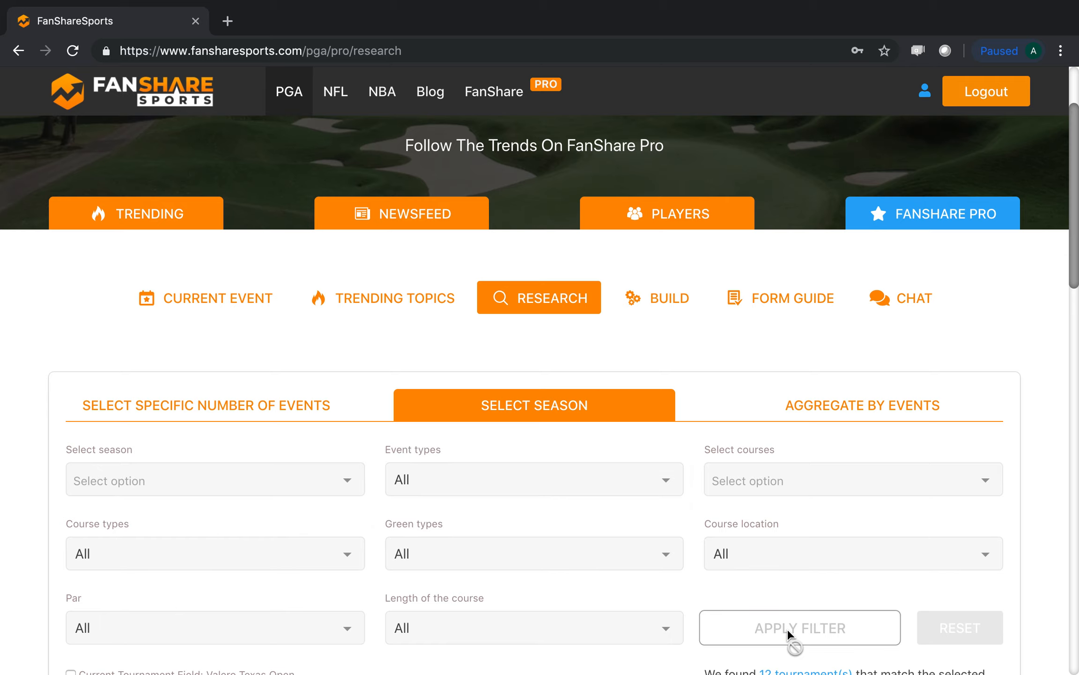
- Examine the available course type and green type options in the filter without changing them
scroll(730, 437, "down", 4)
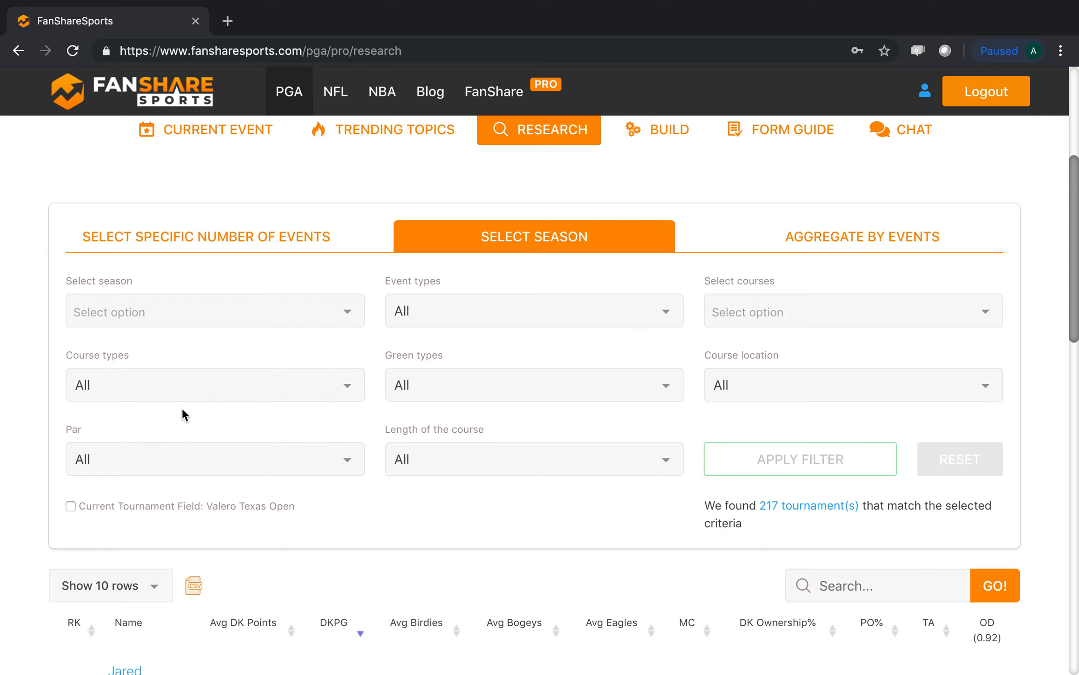
left_click(218, 394)
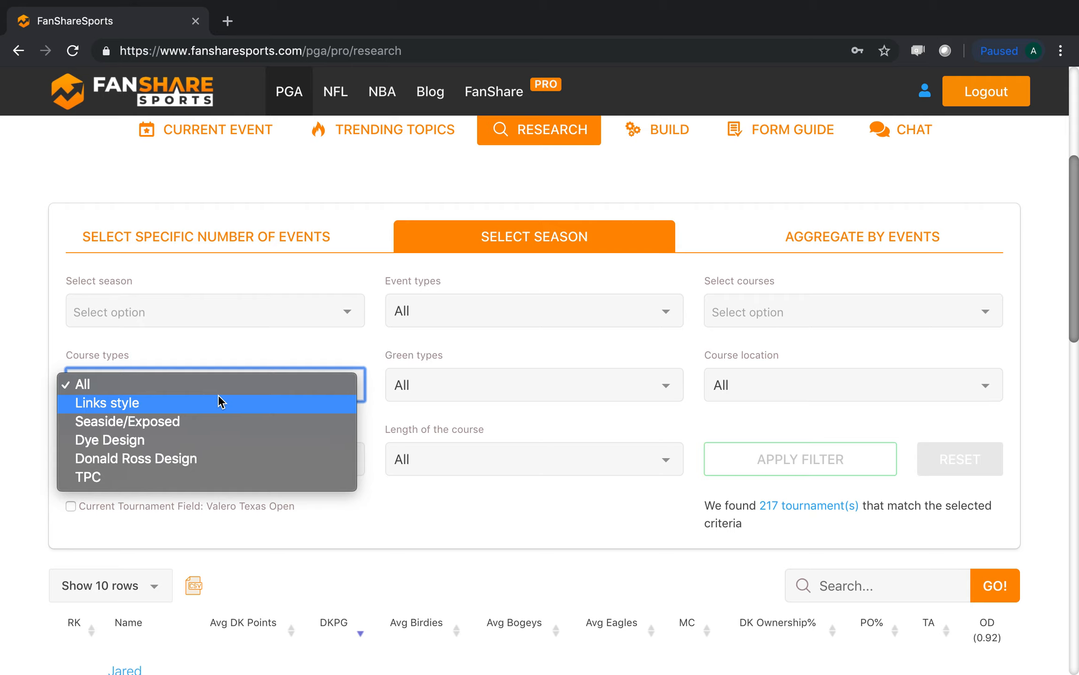
key("Down")
key("Down")
key("Down")
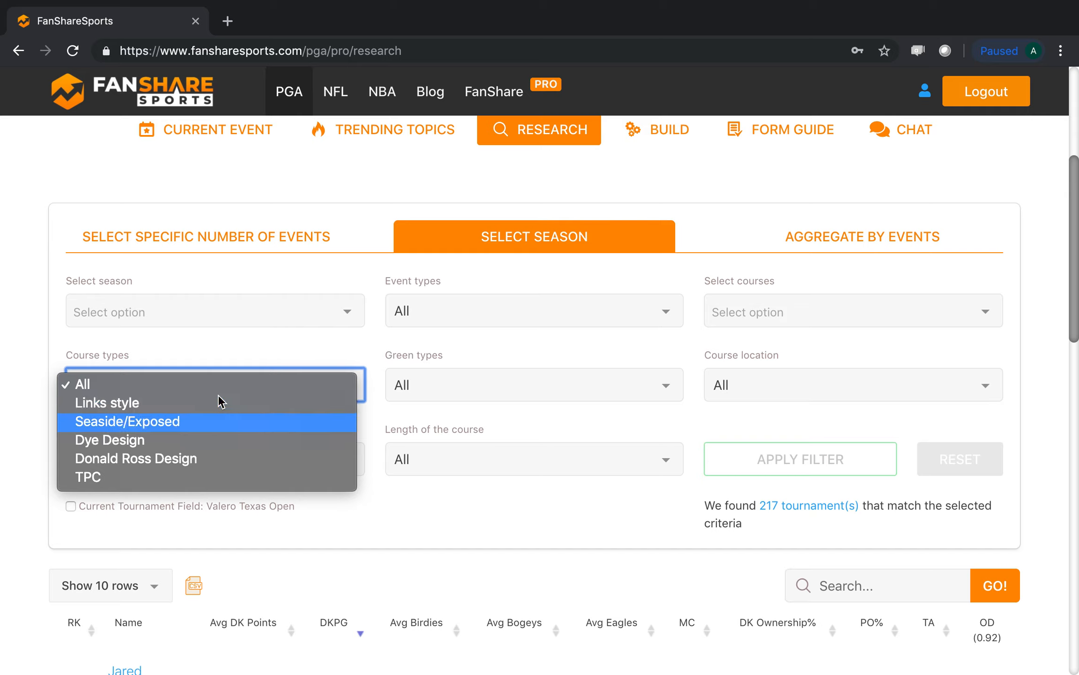
key("Down")
left_click(542, 504)
left_click(579, 382)
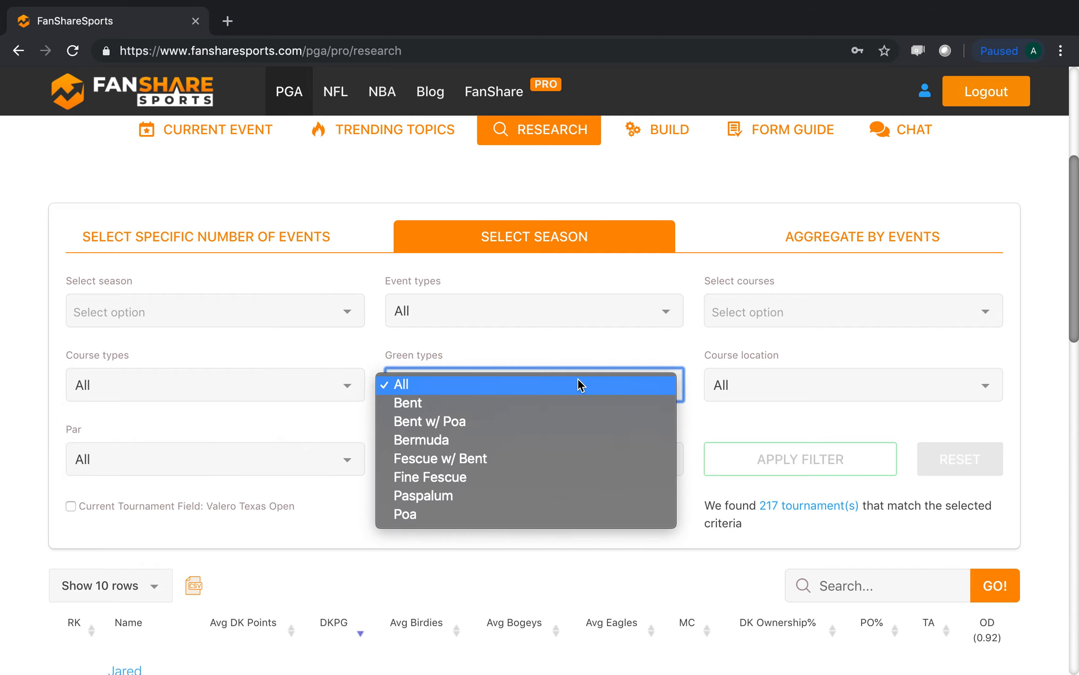
left_click(770, 382)
- Set the course location to TX/USA
left_click(772, 382)
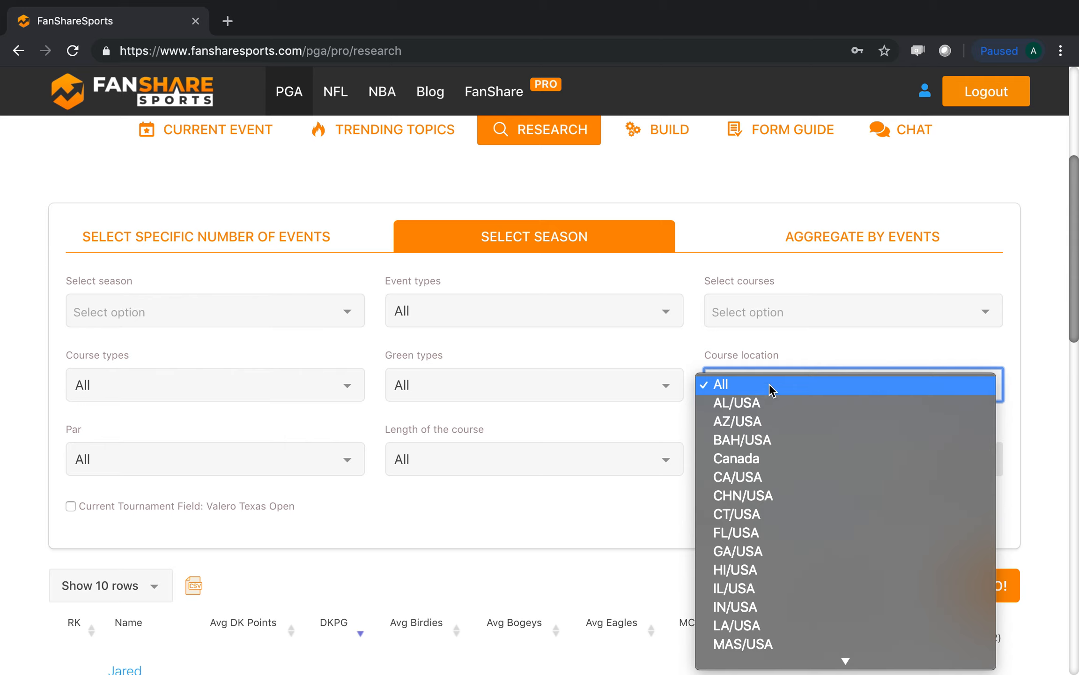
scroll(783, 478, "down", 5)
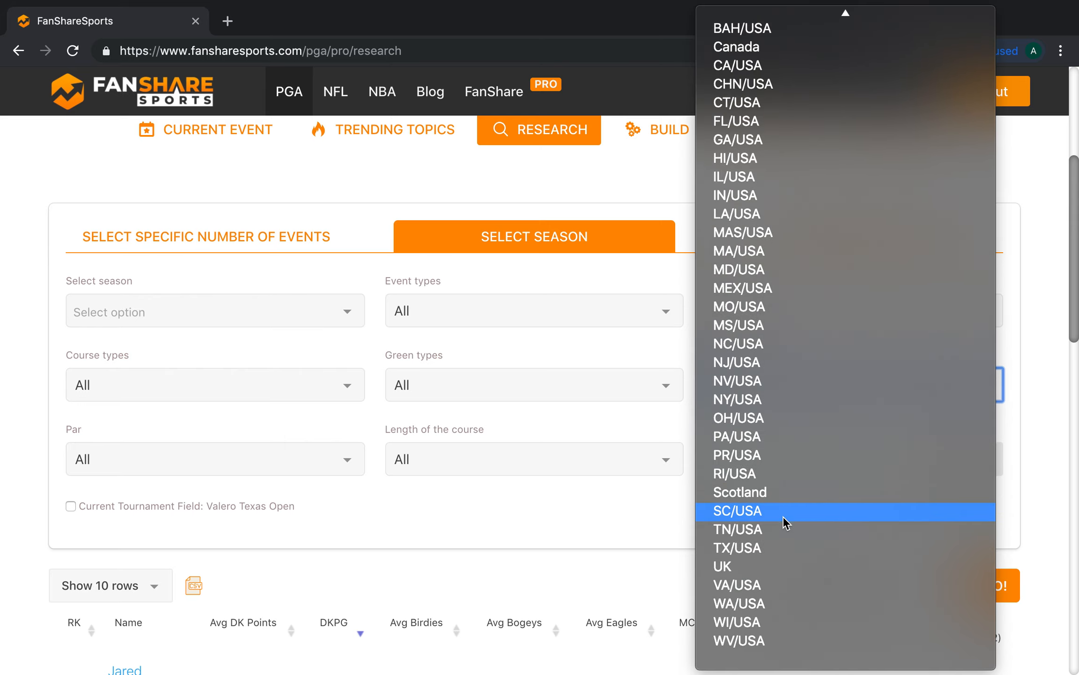
left_click(784, 547)
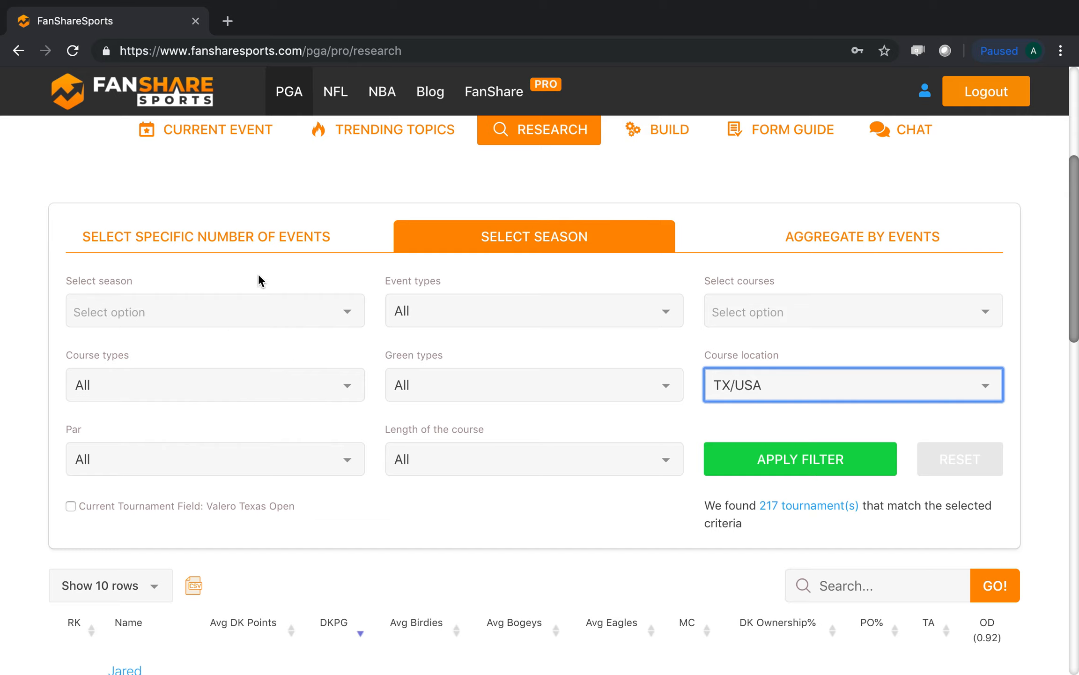
- Filter by the last 12 player events, restrict the results to the current Valero Texas Open field, and apply the filter
left_click(250, 237)
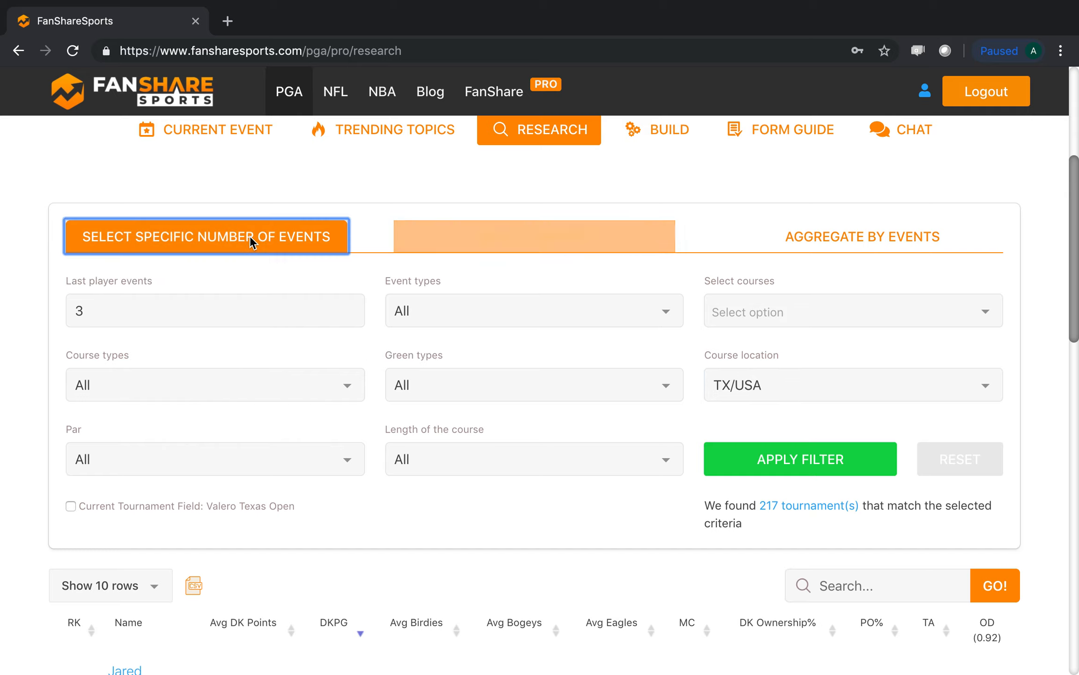
left_click(164, 312)
left_click_drag(165, 311, 2, 300)
type("12")
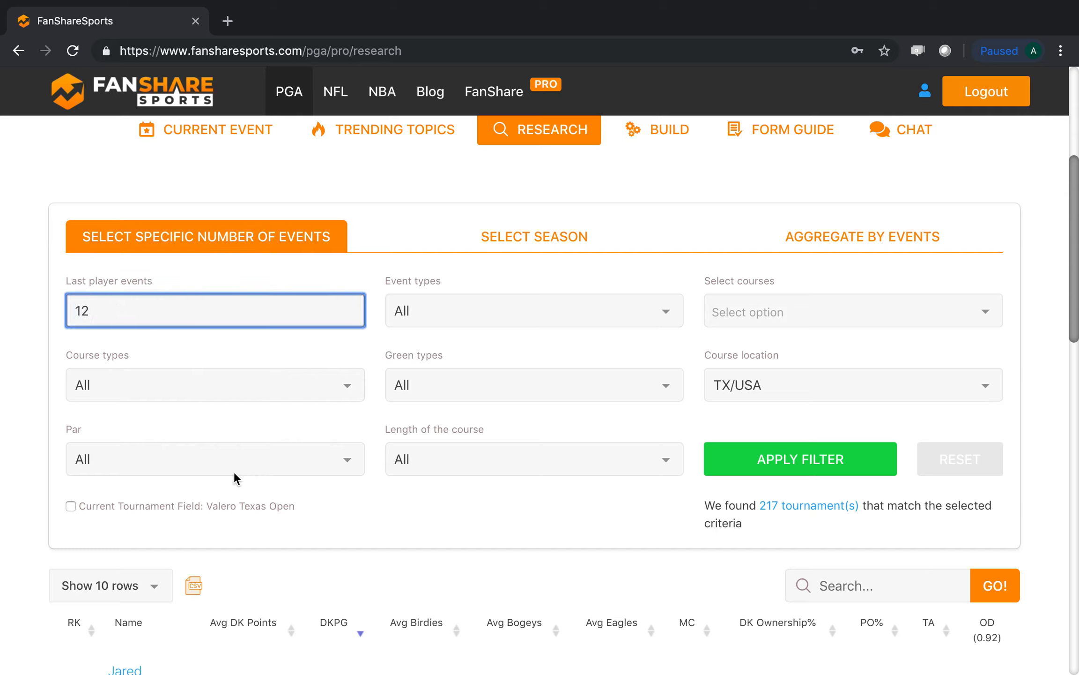
left_click(71, 506)
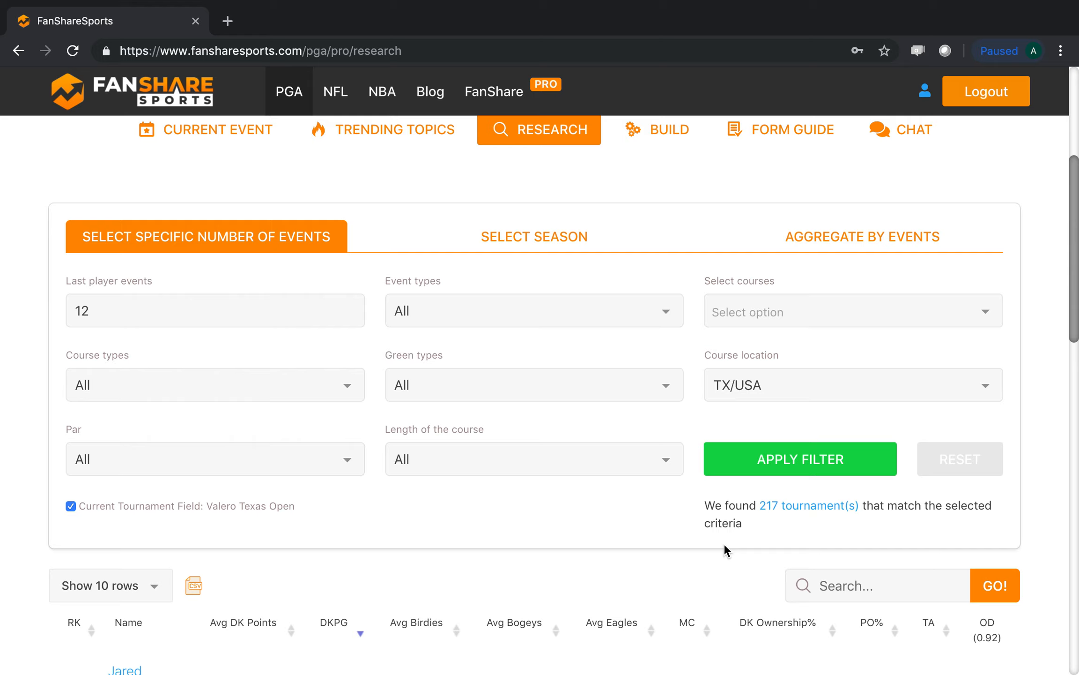
left_click(794, 464)
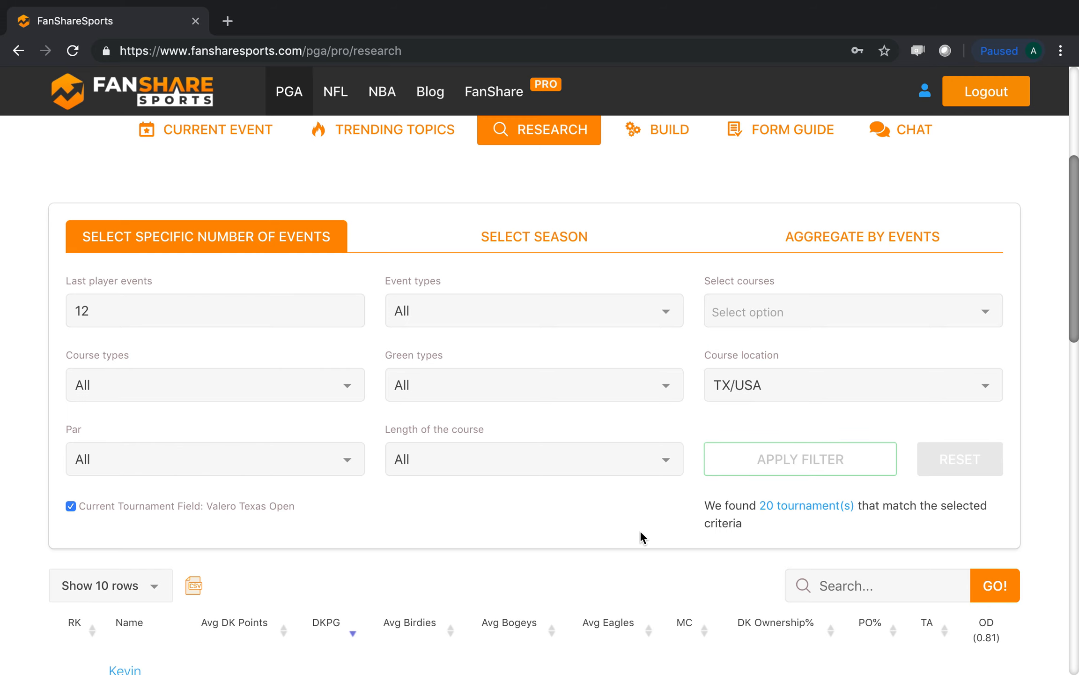
- Review the player statistics for Texas courses, the par filter options and the meaning of the PO% column
scroll(640, 529, "down", 10)
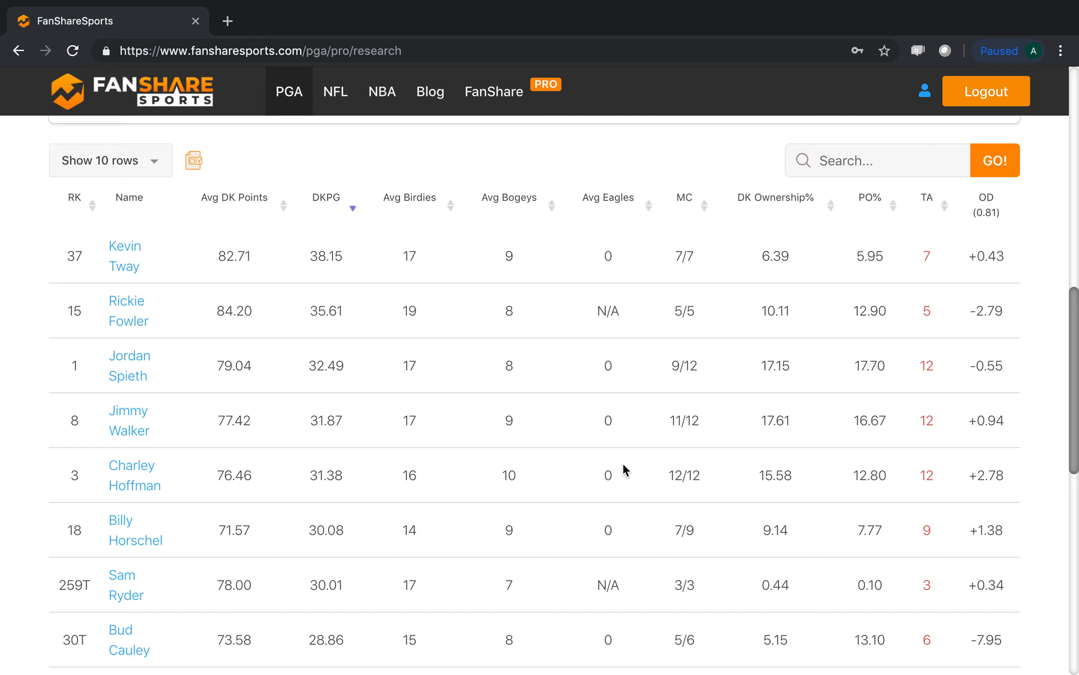
scroll(622, 468, "up", 10)
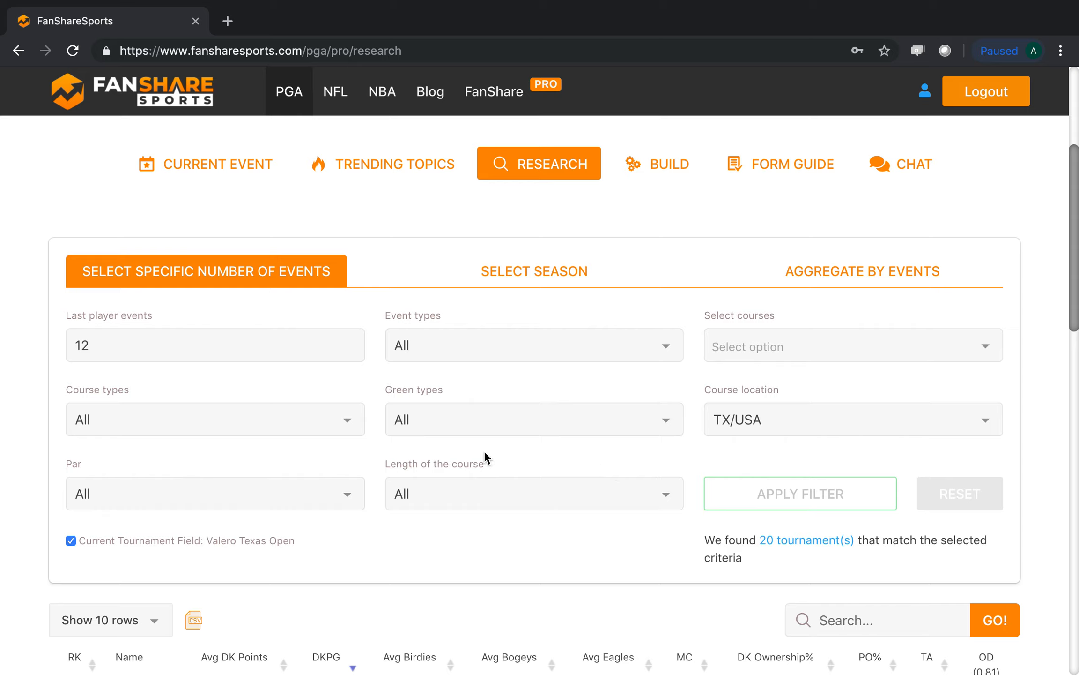
left_click(322, 498)
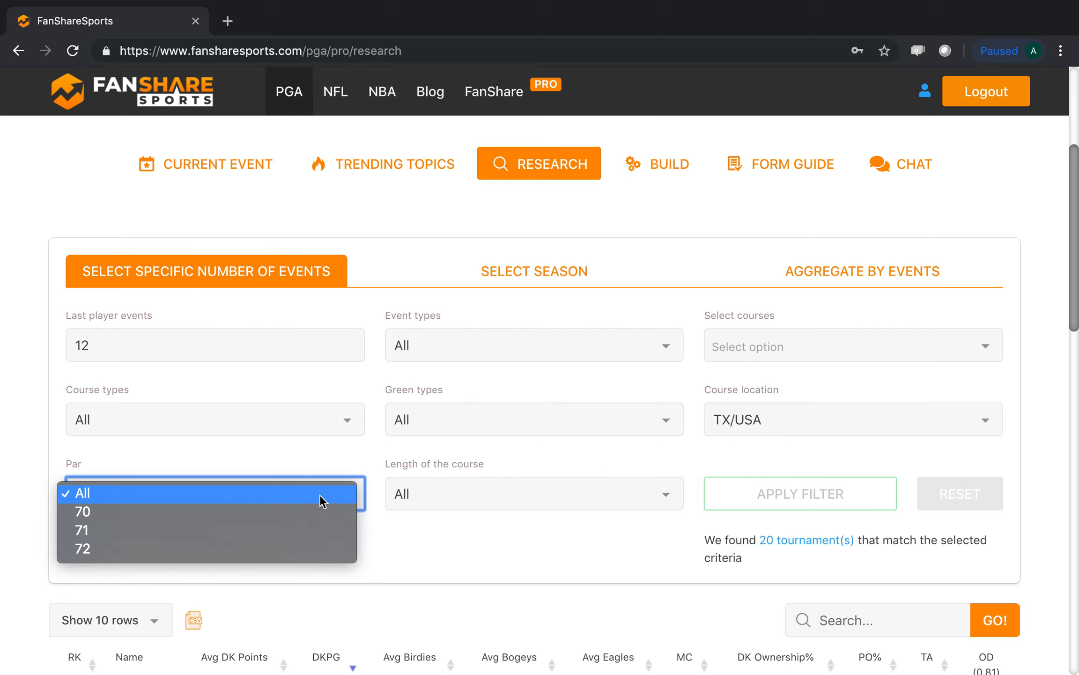
left_click(498, 500)
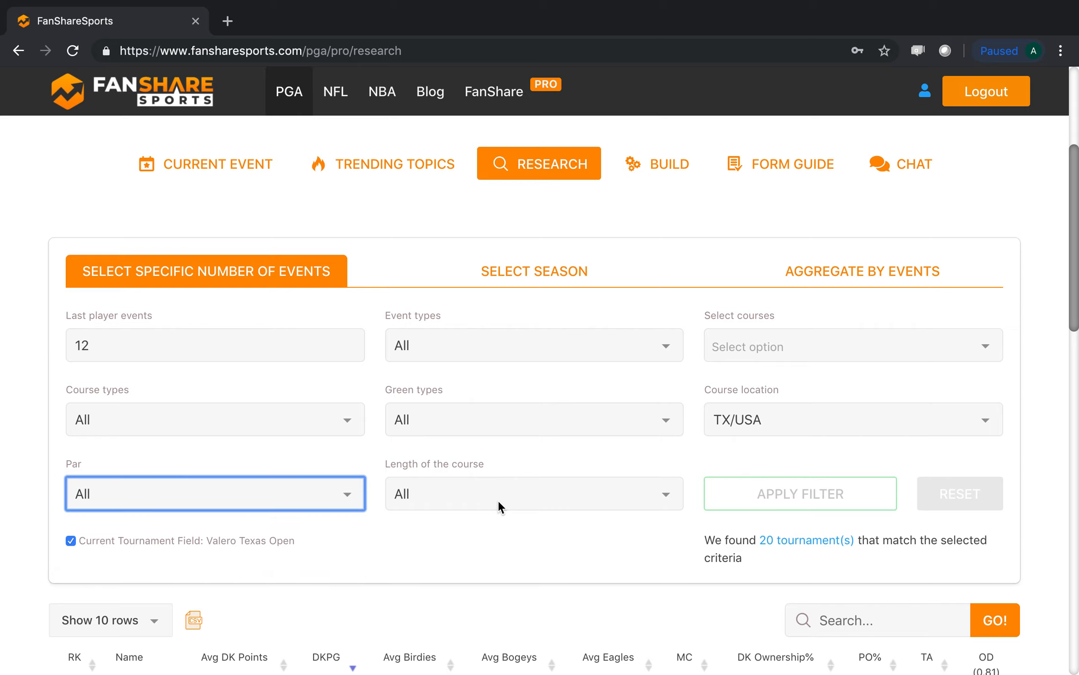
left_click(535, 539)
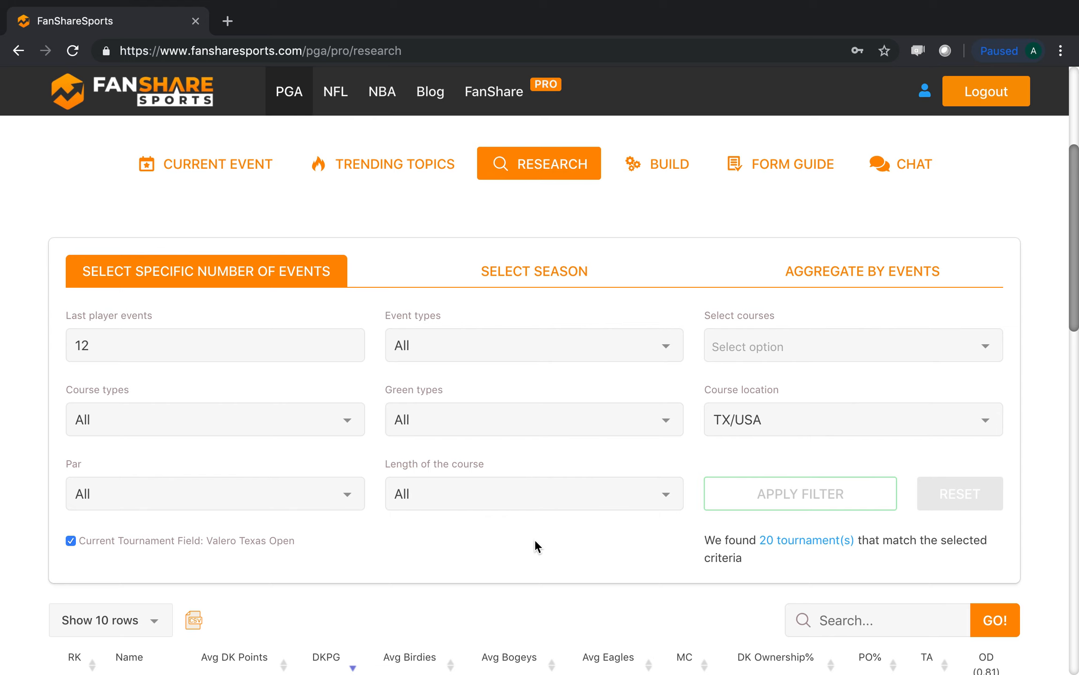
scroll(535, 539, "down", 7)
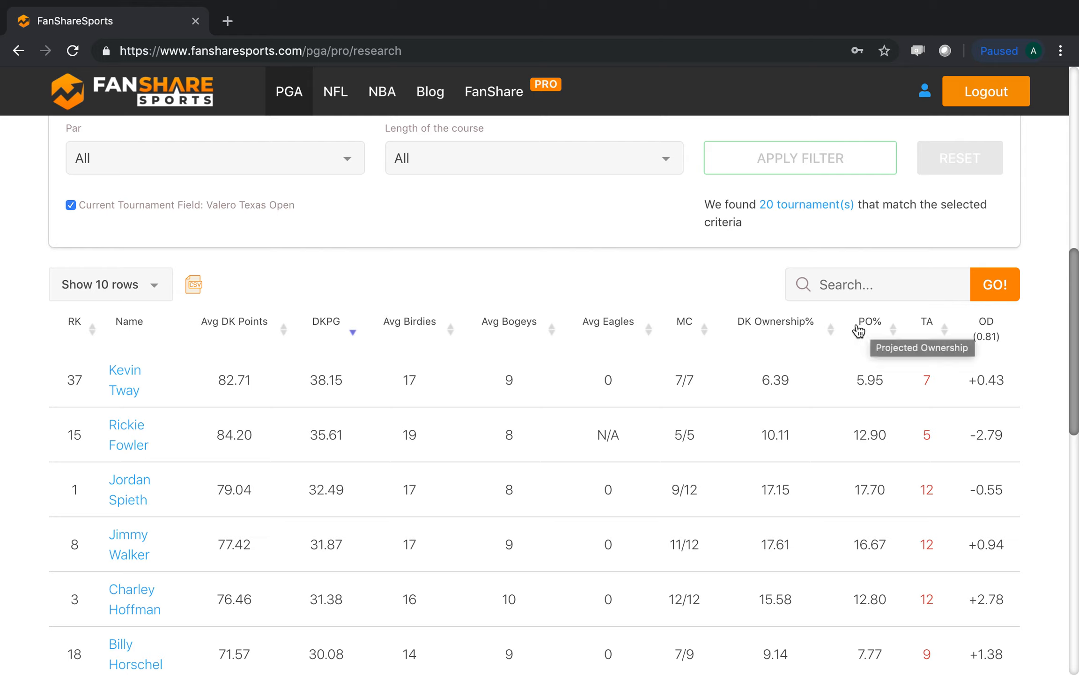
scroll(478, 265, "up", 6)
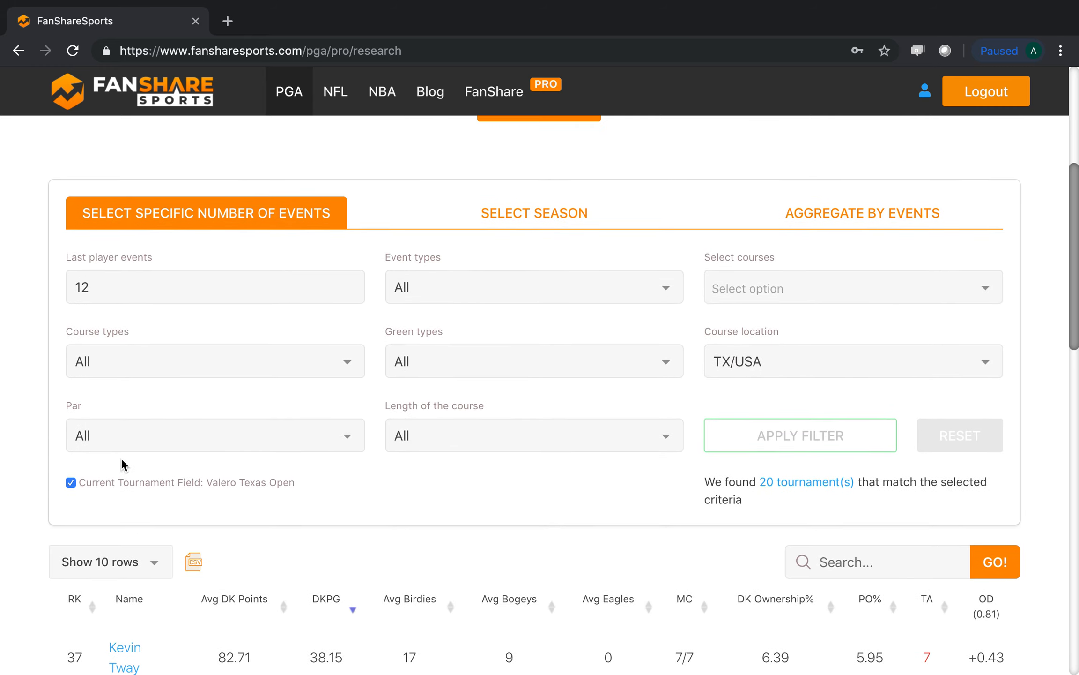
- Remove the current tournament field restriction, switch to aggregating by events, and set the course location to All
left_click(70, 482)
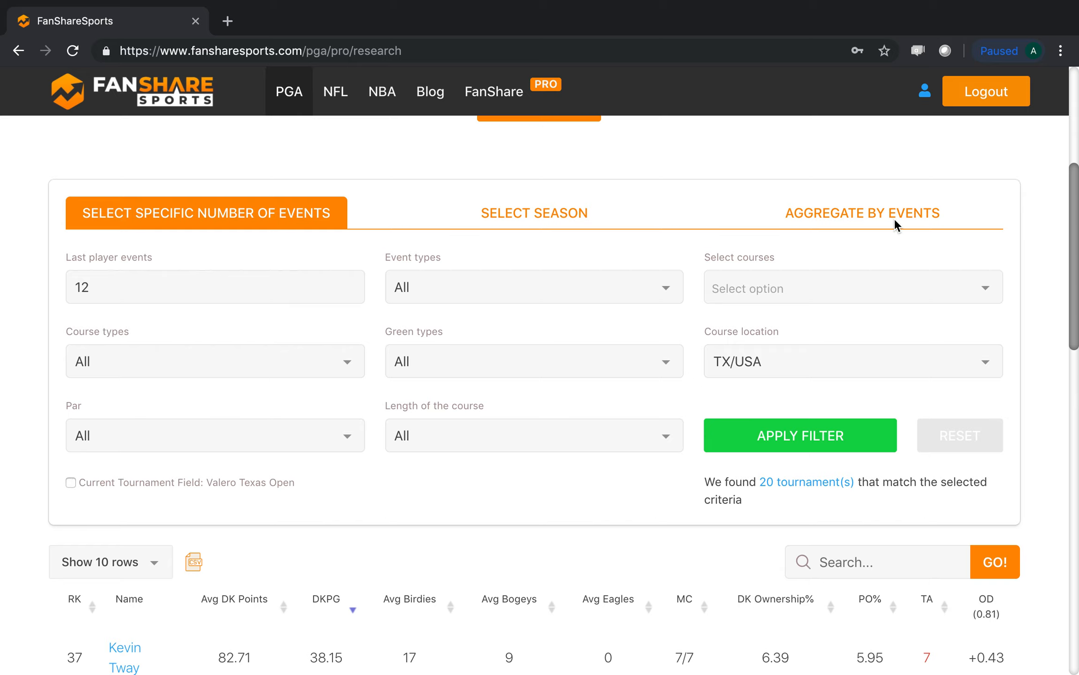
left_click(876, 210)
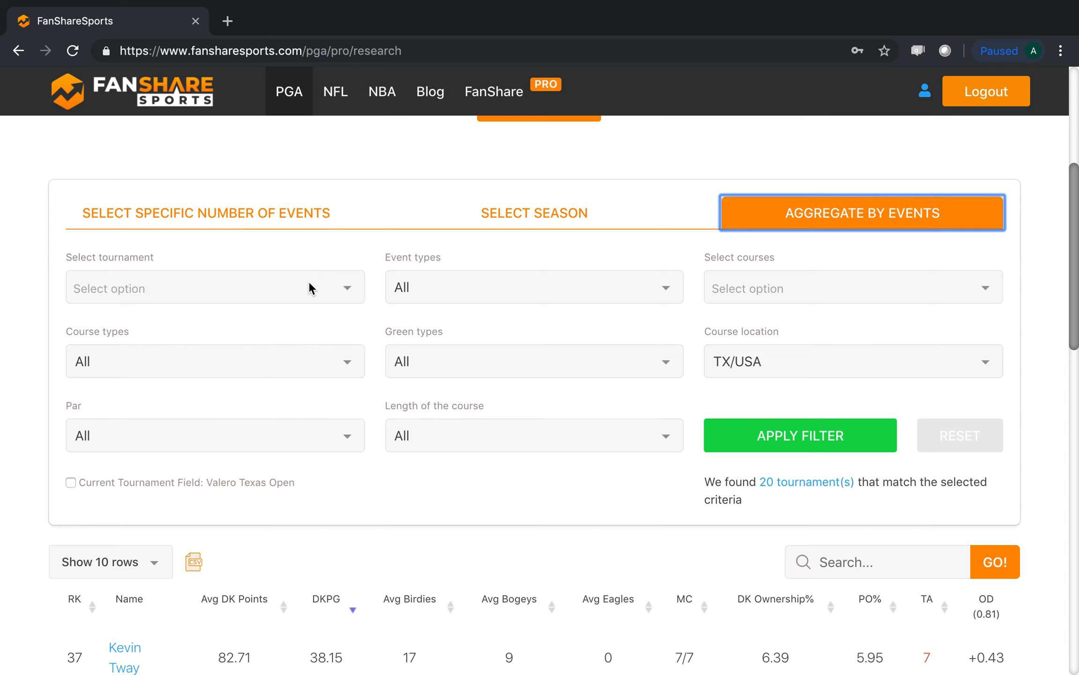
left_click(955, 360)
scroll(933, 284, "up", 5)
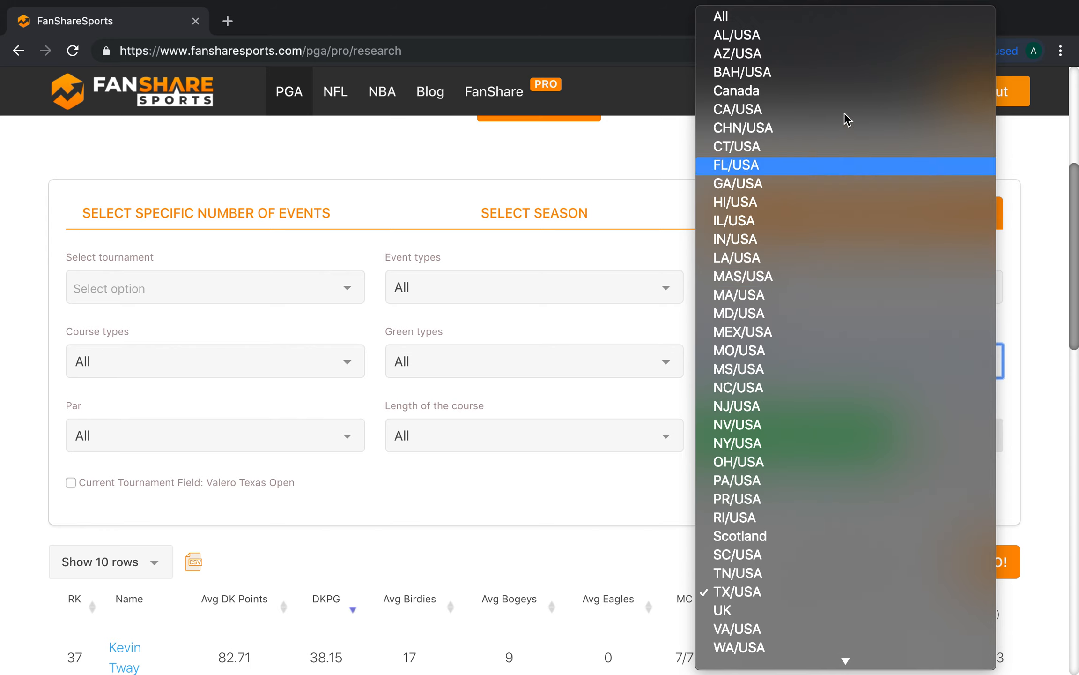
left_click(779, 22)
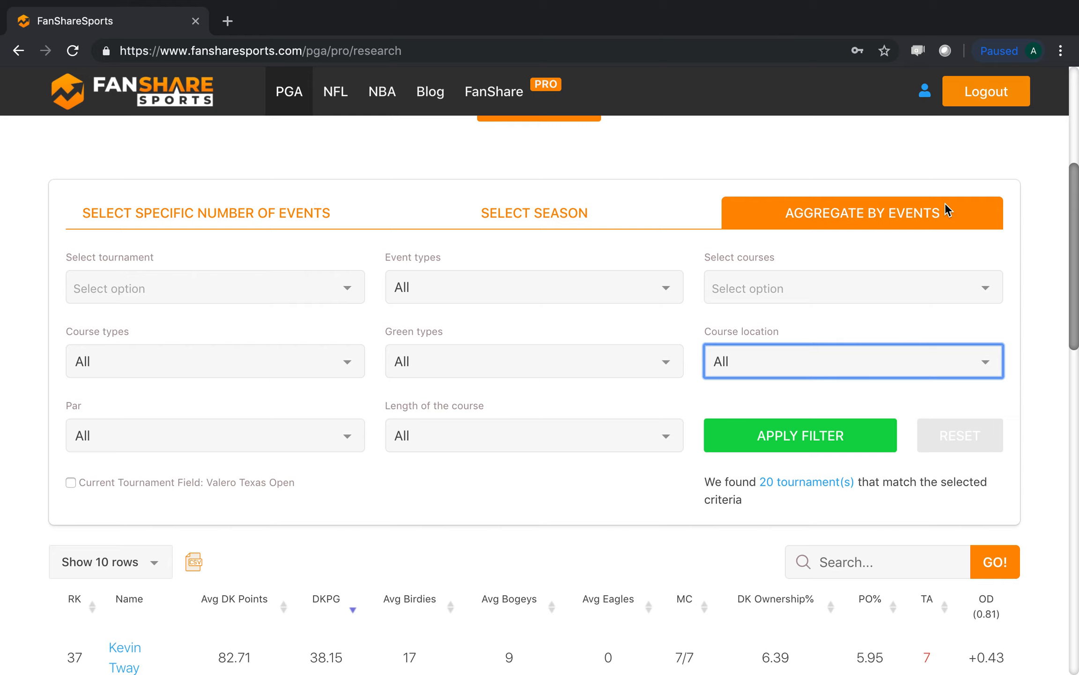
- Select the Valero Texas Open of 19 to 22 April 2018 as the tournament and apply the filter
left_click(161, 286)
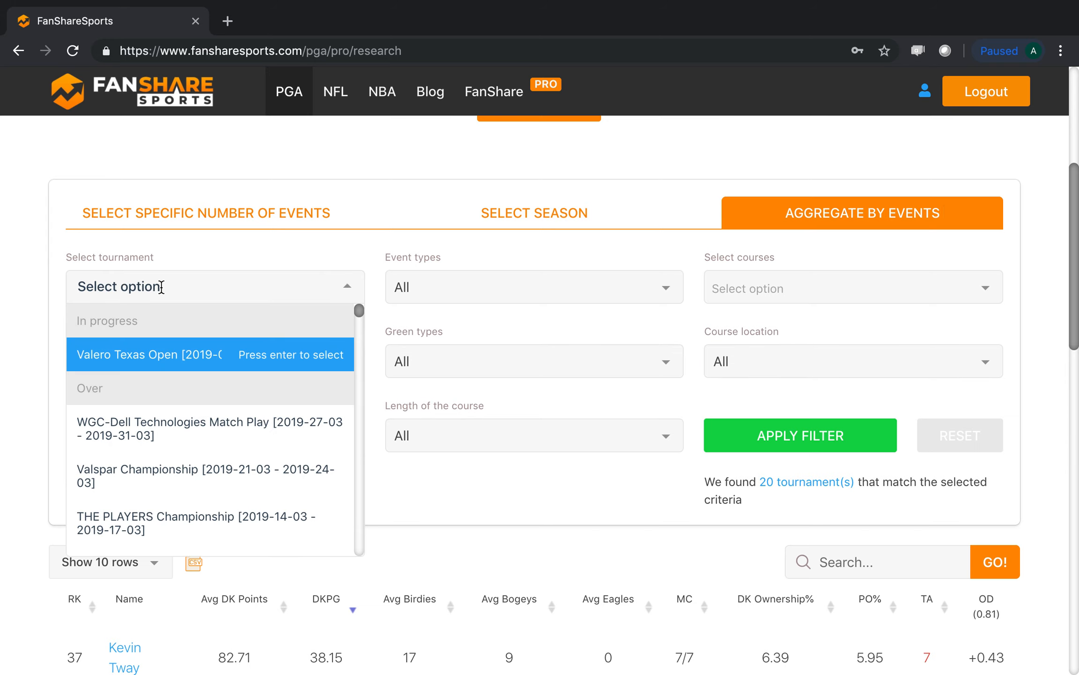
type("valer")
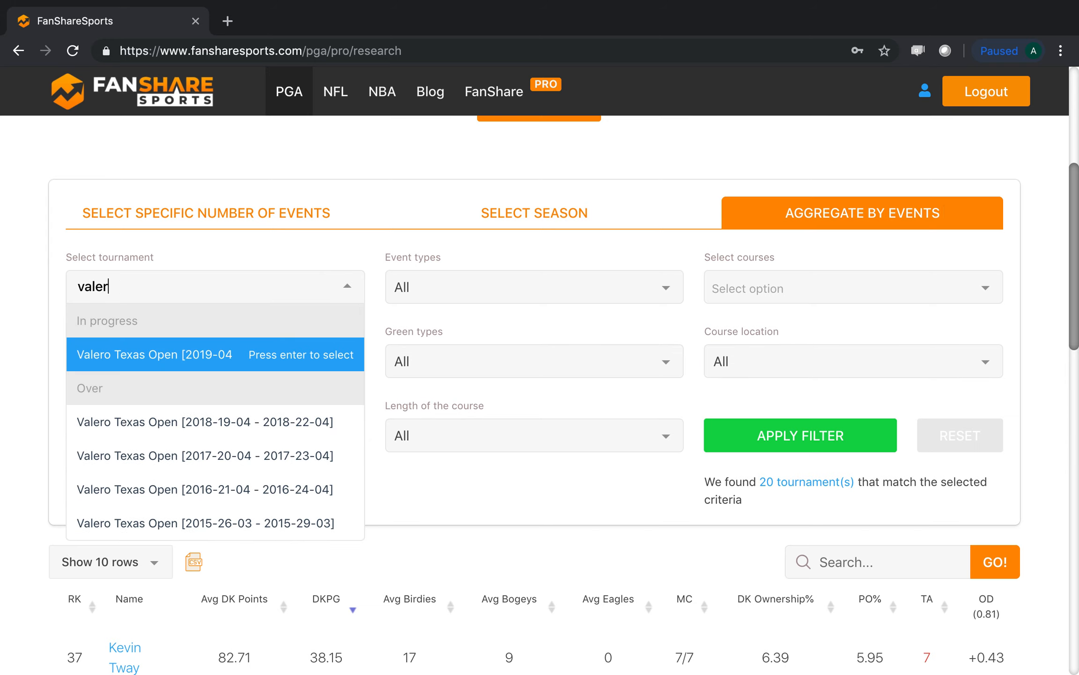
key("Down")
key("Return")
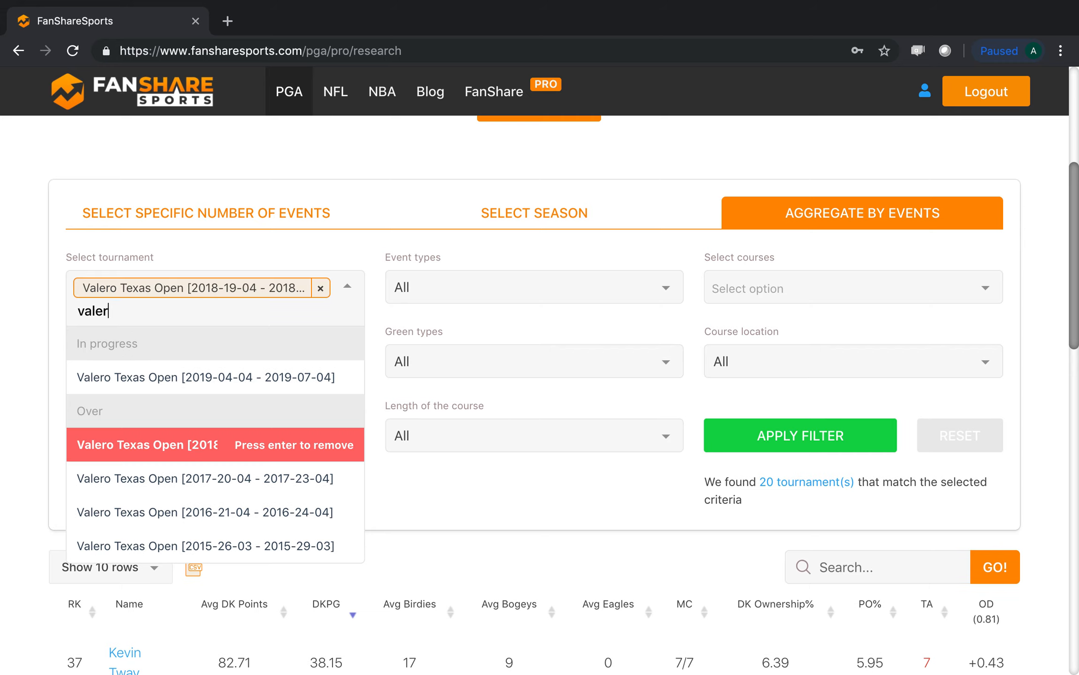
left_click(760, 445)
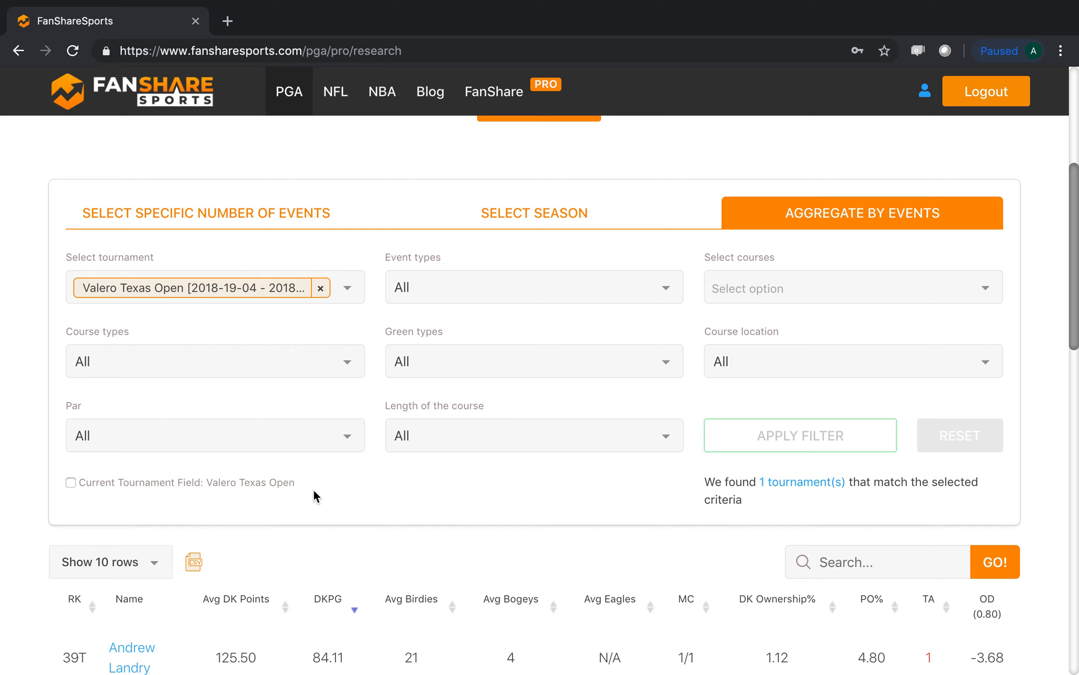
- Look through the first page of players and their average DK points for the 2018 Valero Texas Open
scroll(314, 495, "down", 4)
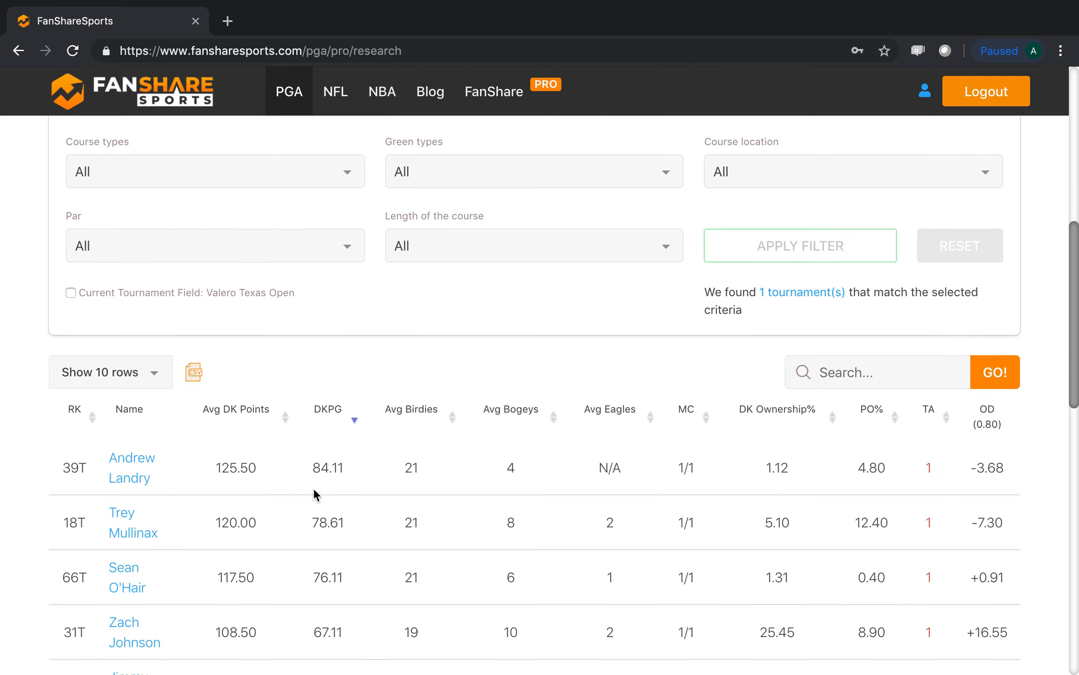
scroll(573, 525, "down", 4)
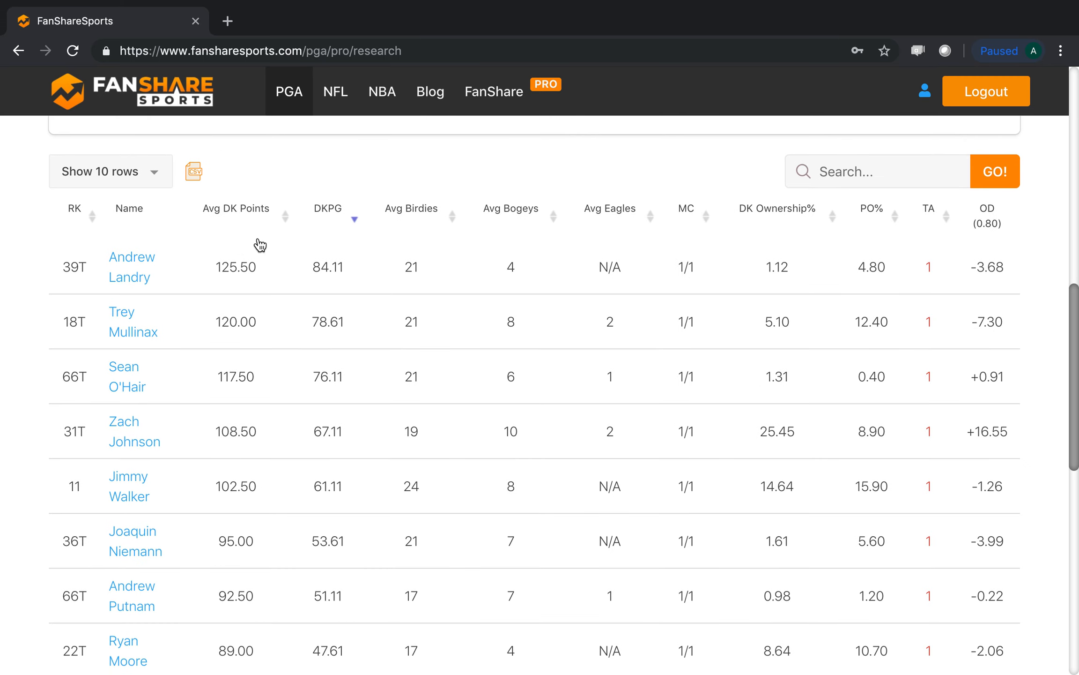
left_click(286, 228)
scroll(286, 229, "down", 1)
scroll(286, 228, "down", 2)
scroll(285, 222, "down", 1)
scroll(284, 222, "up", 2)
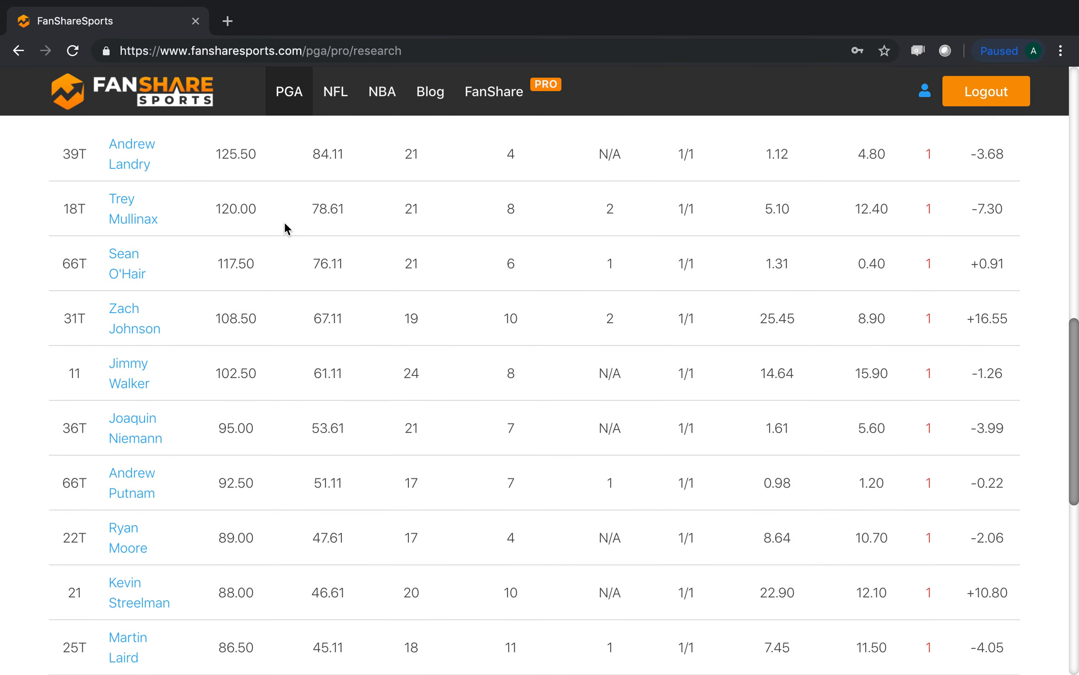
- Review the first two pages of player statistics for the 2018 Valero Texas Open and the meaning of the MC column
scroll(285, 222, "up", 1)
scroll(570, 297, "up", 2)
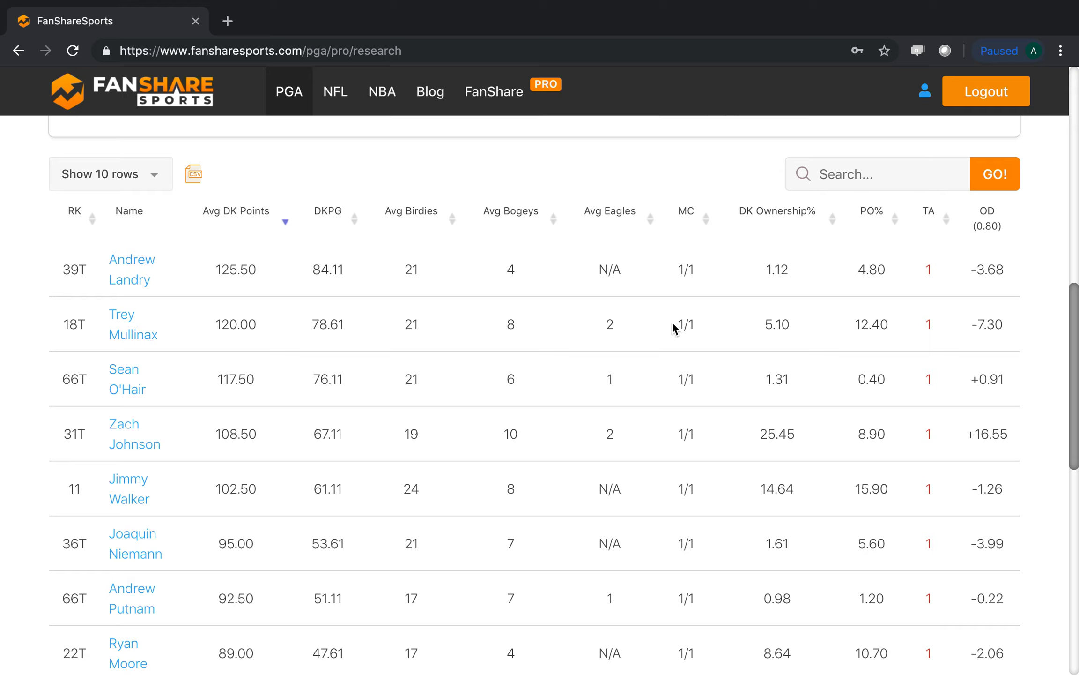
scroll(672, 325, "down", 4)
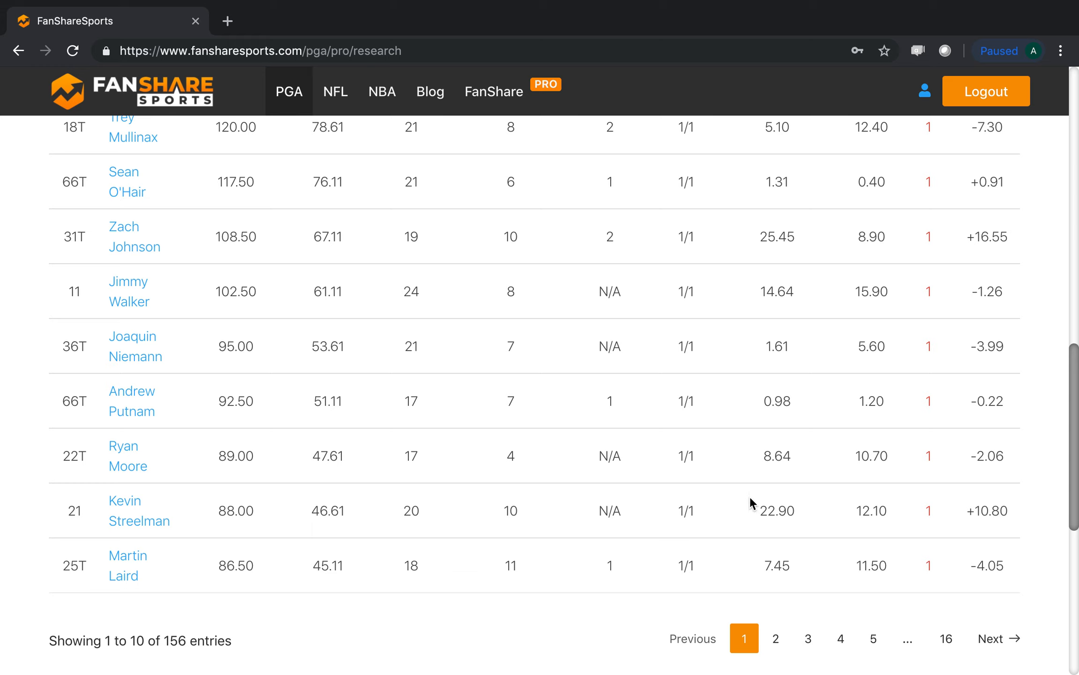
left_click(778, 644)
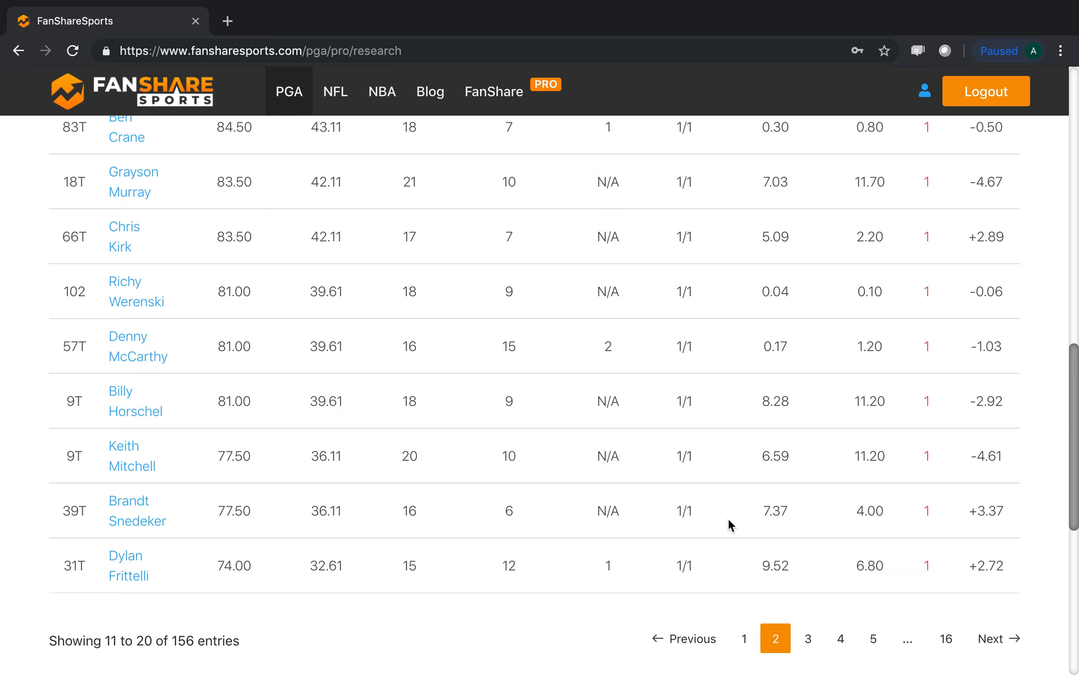
scroll(689, 448, "up", 3)
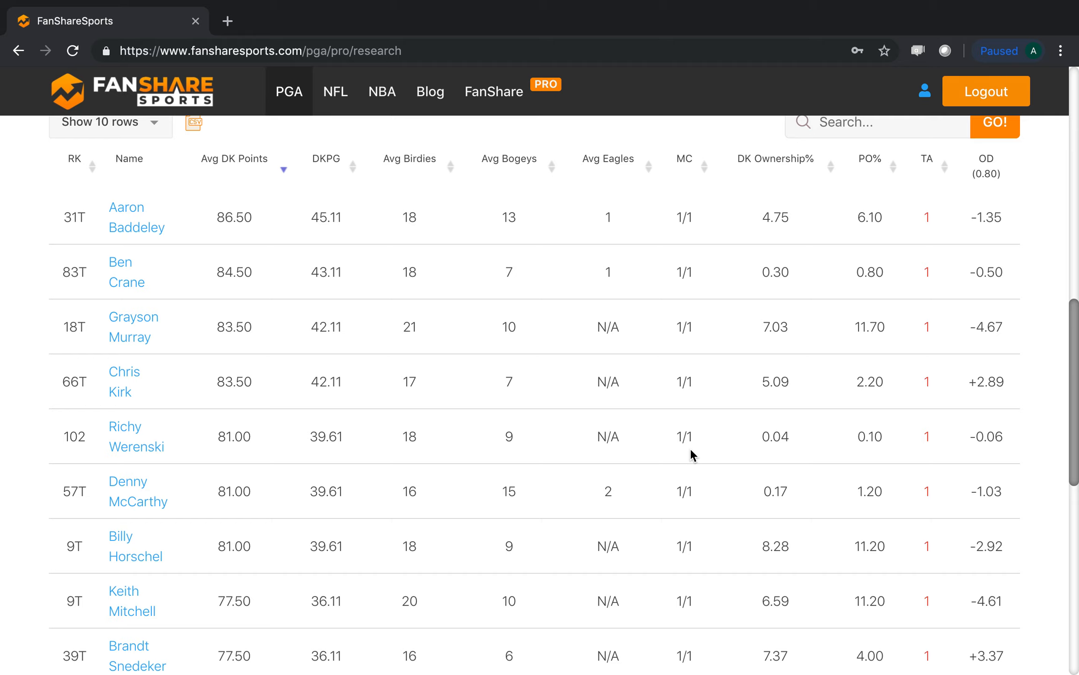
scroll(690, 448, "up", 5)
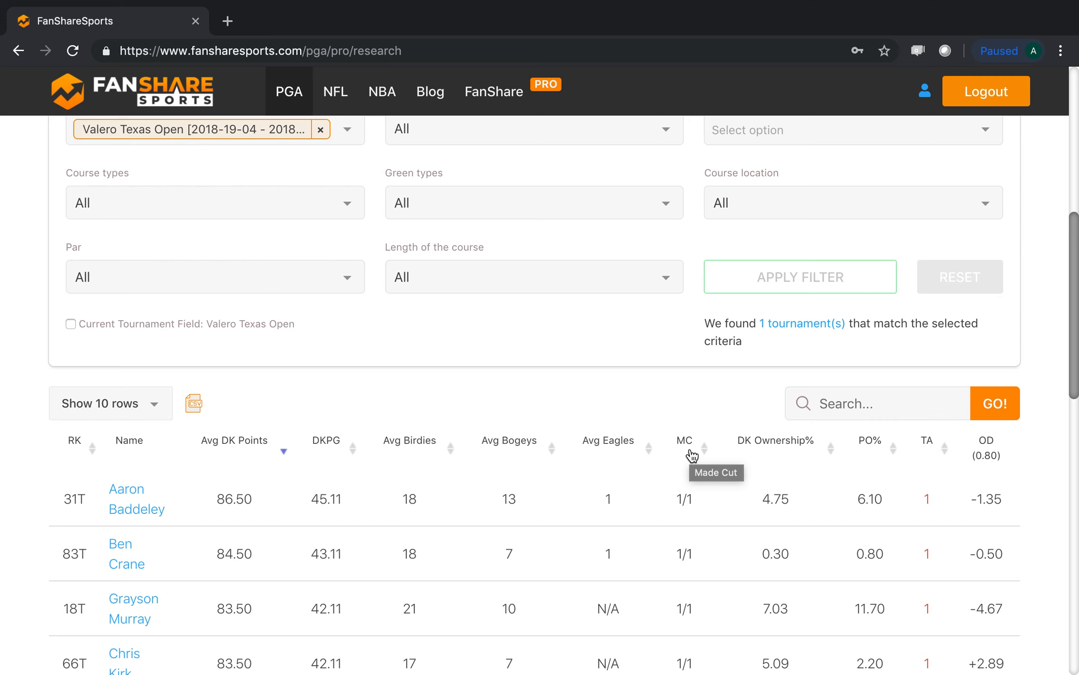
scroll(692, 453, "down", 4)
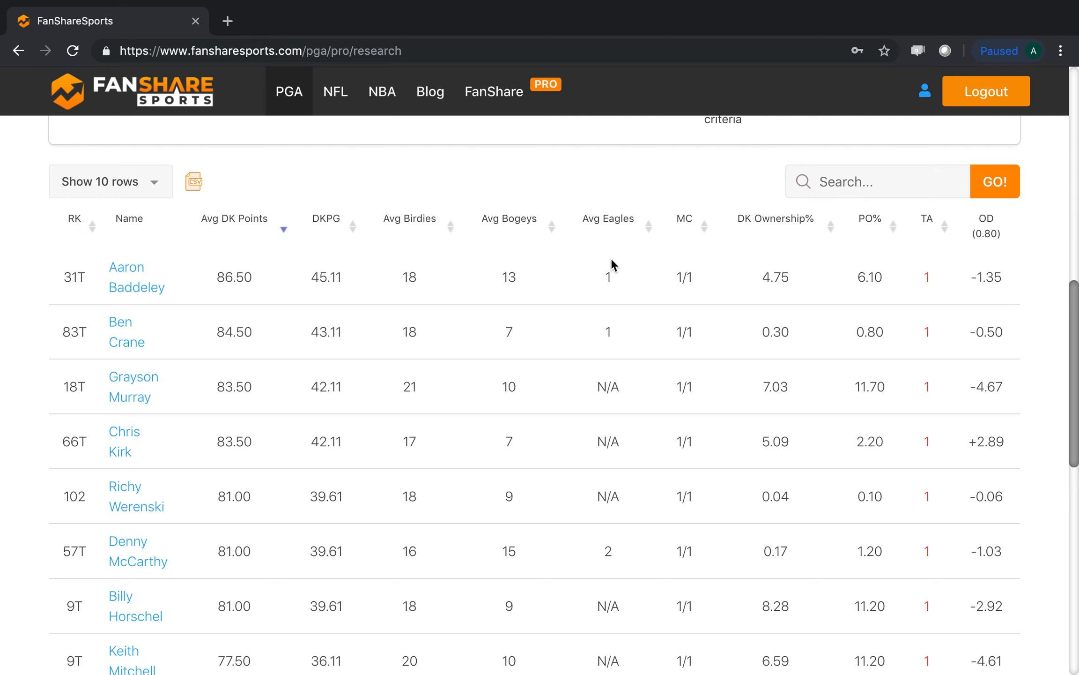
scroll(612, 261, "up", 2)
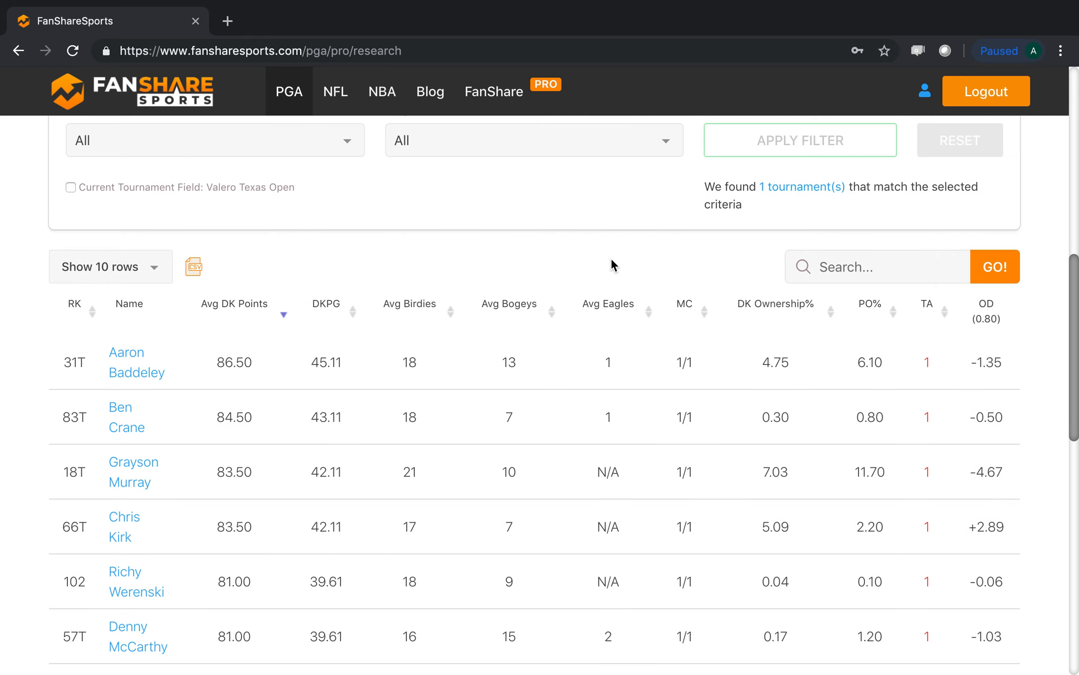
scroll(610, 258, "up", 3)
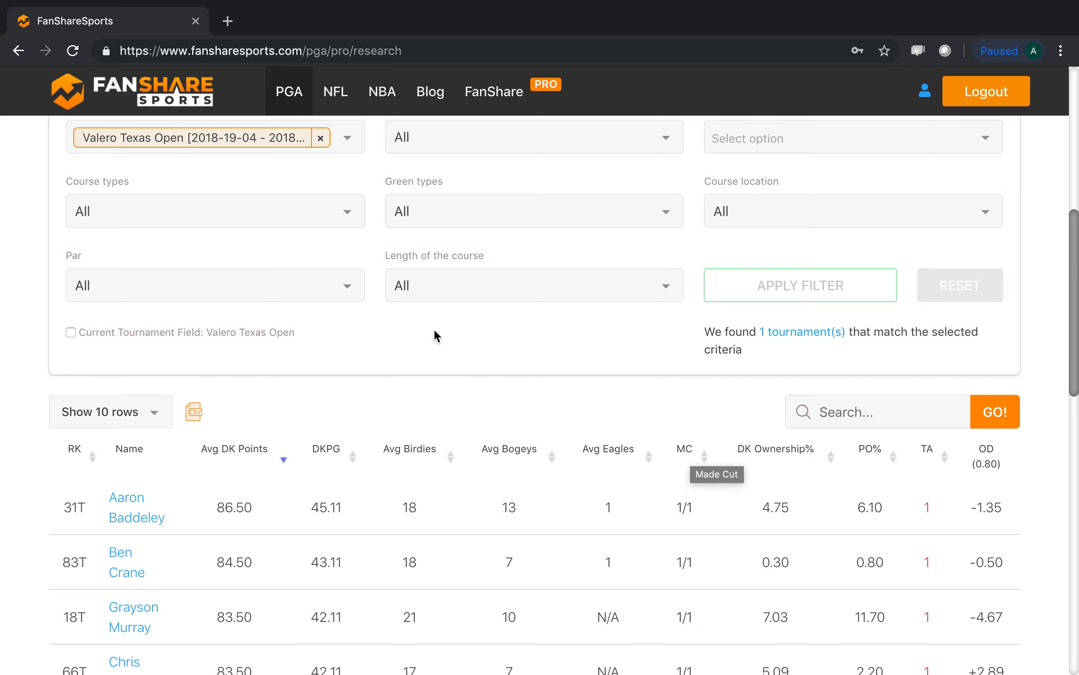
- Remove the Valero Texas Open from the tournament selection and switch to filtering by a specific number of events
scroll(433, 328, "up", 2)
left_click(321, 251)
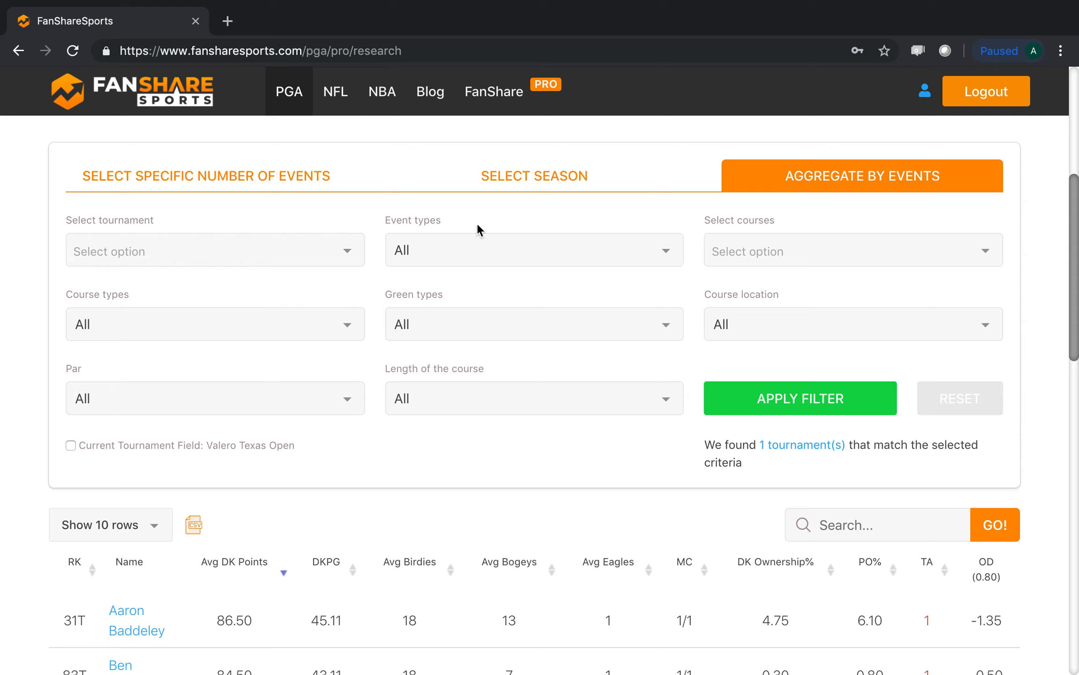
left_click(280, 185)
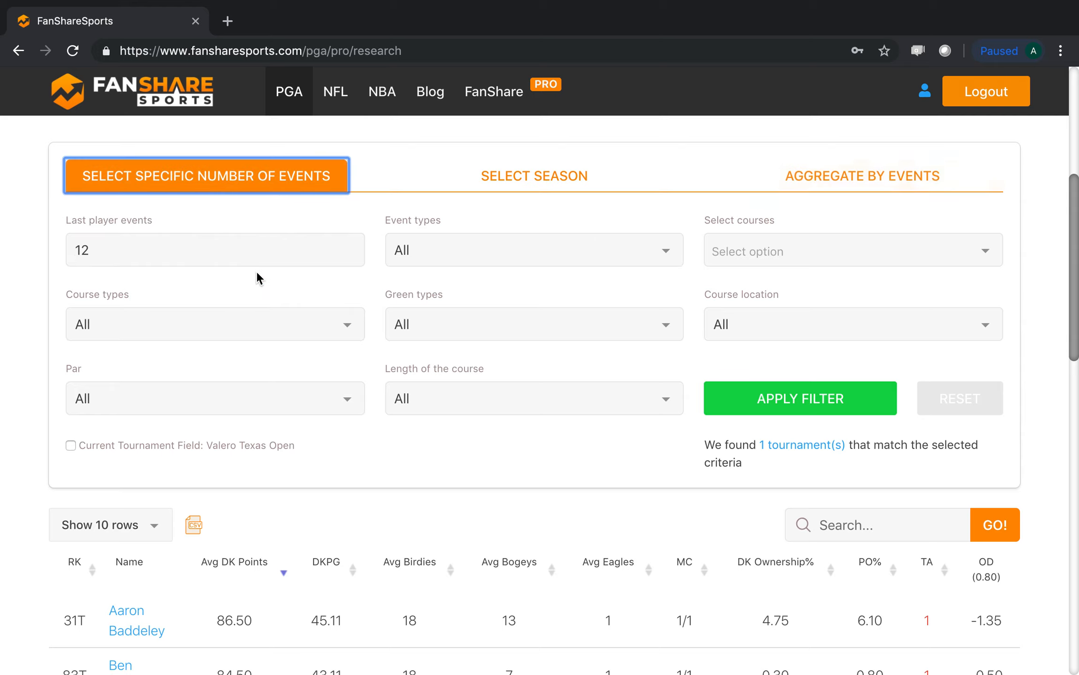
- Restrict the last 12 player events to the Major event type and apply the filter
left_click(505, 250)
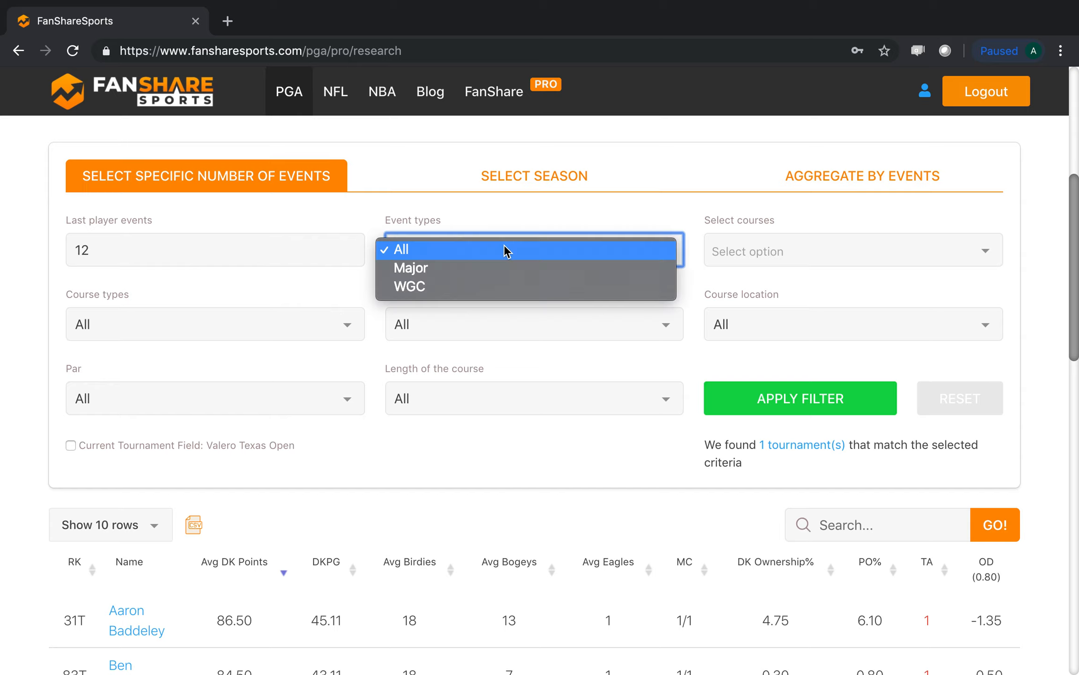
left_click(501, 269)
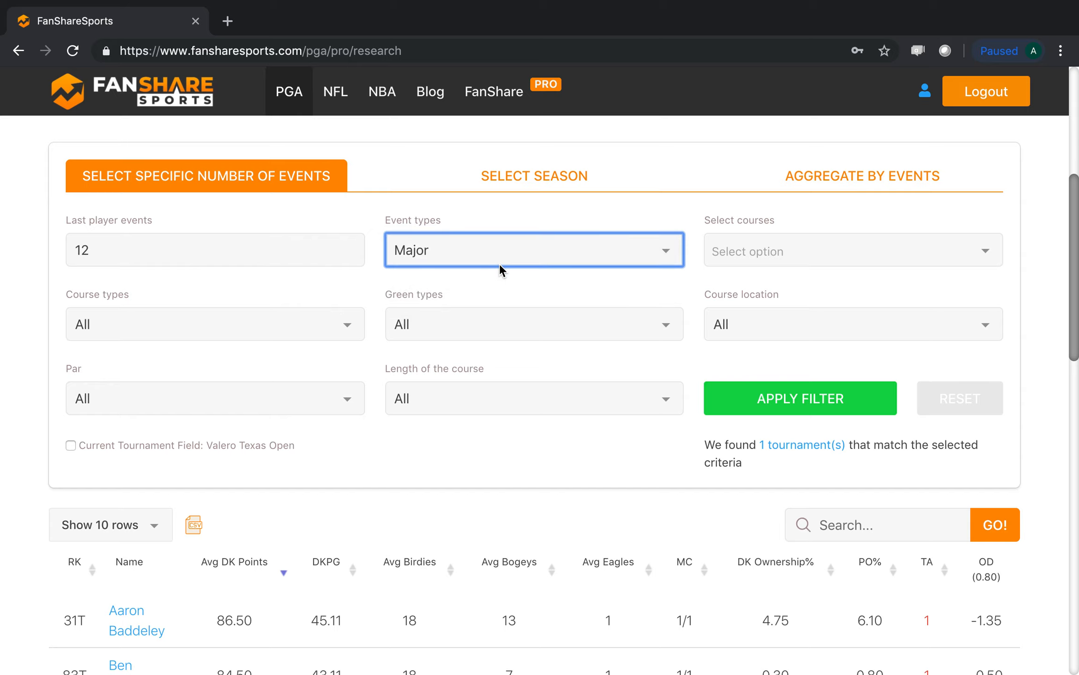
left_click(821, 397)
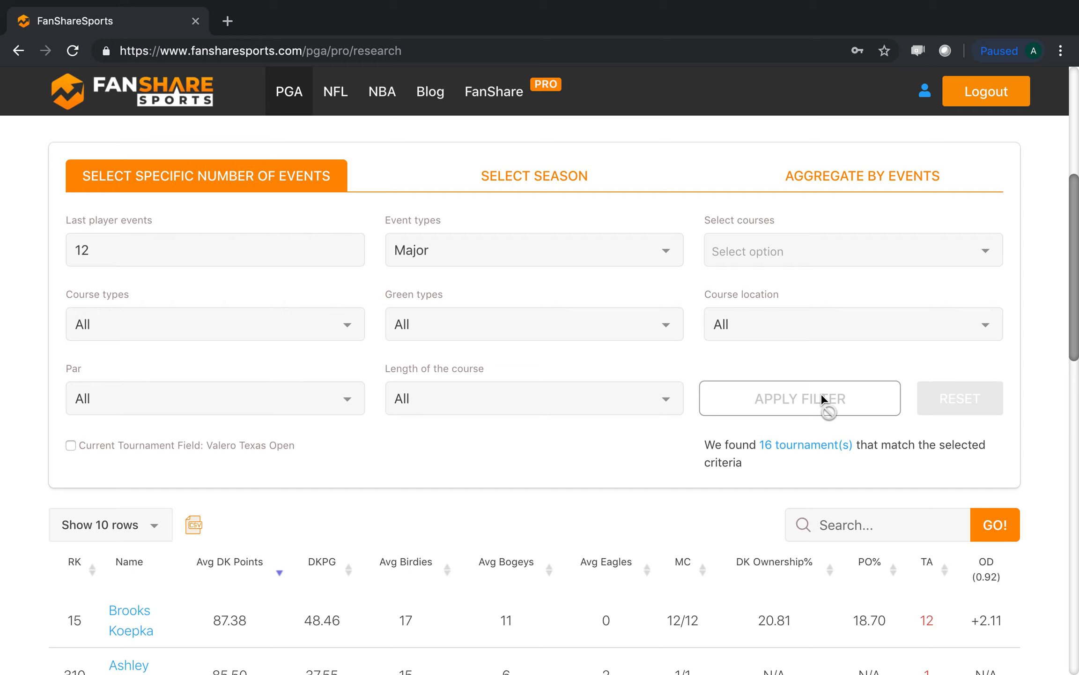
- Sort the player table by made cuts from highest to lowest and review the leading players' statistics in majors
scroll(820, 393, "down", 5)
left_click(698, 359)
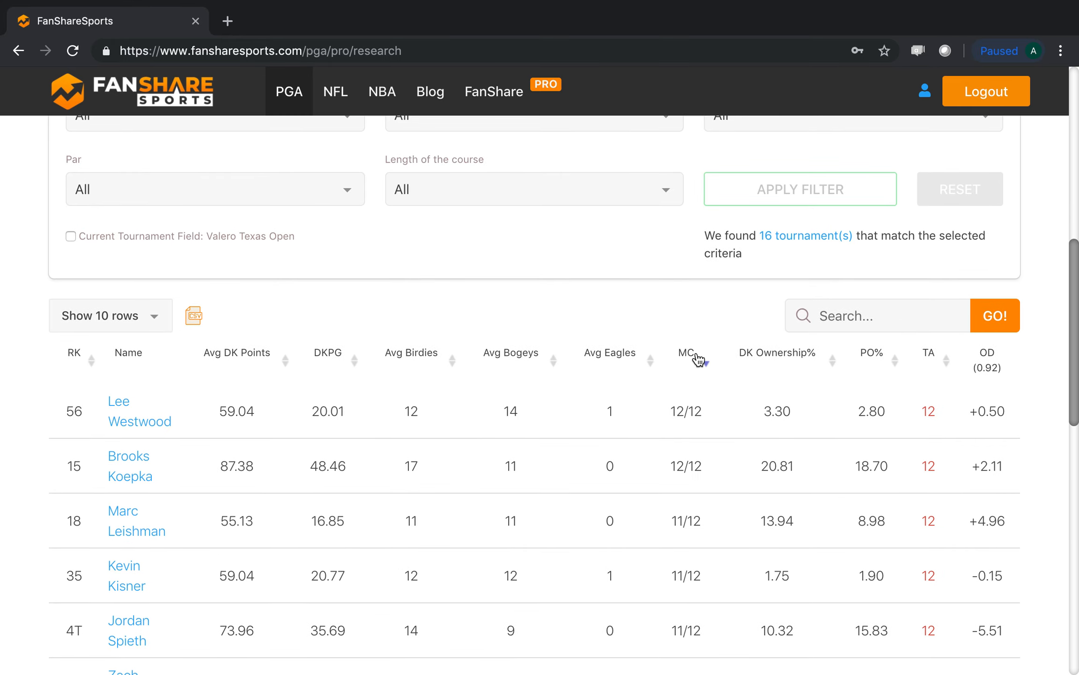
scroll(698, 359, "down", 3)
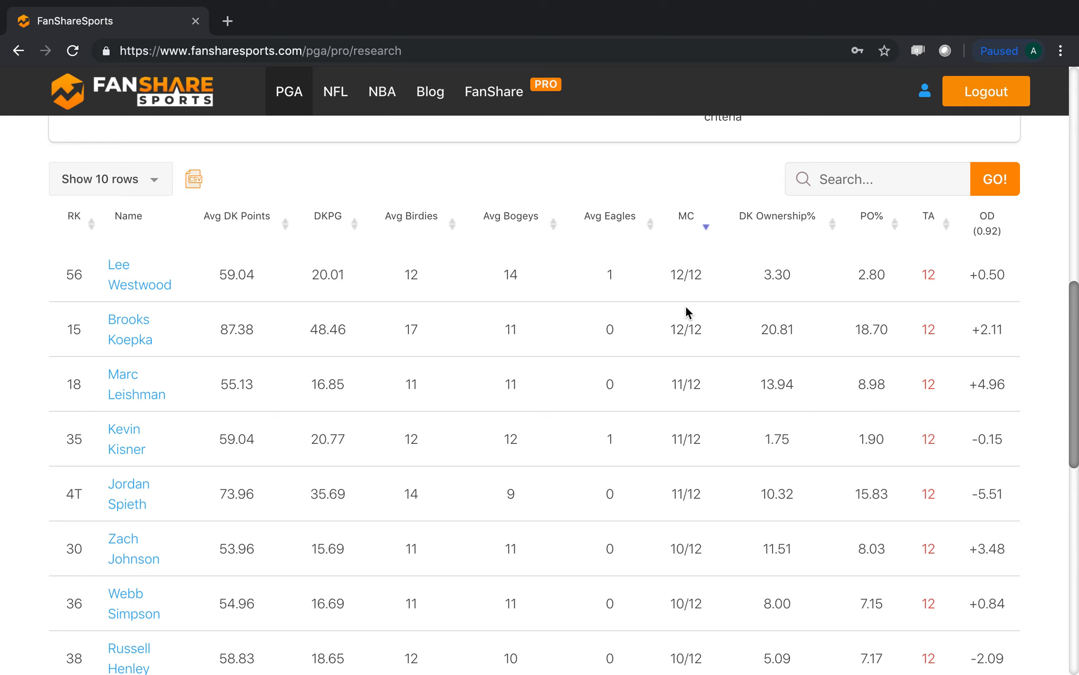
scroll(686, 307, "down", 1)
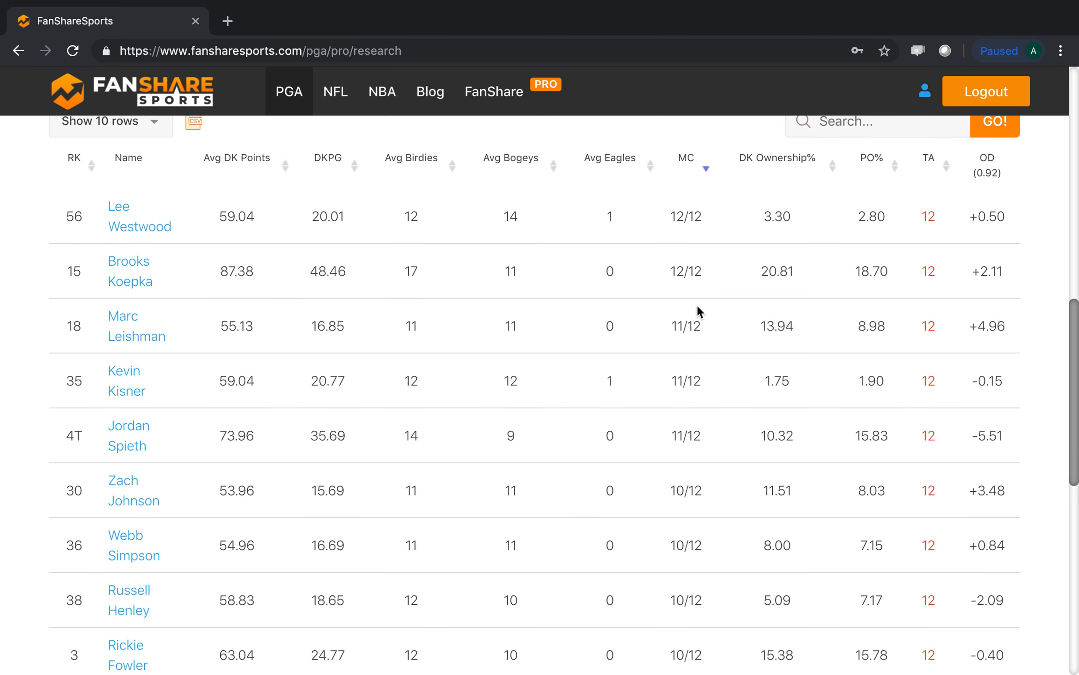
scroll(696, 347, "down", 1)
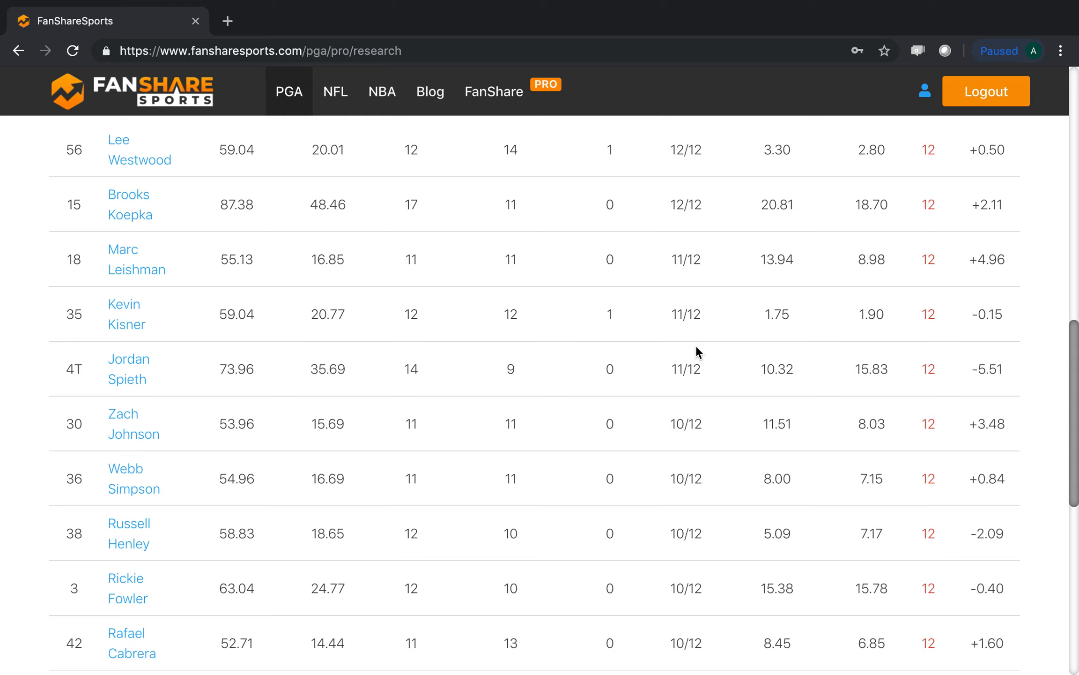
scroll(696, 347, "up", 2)
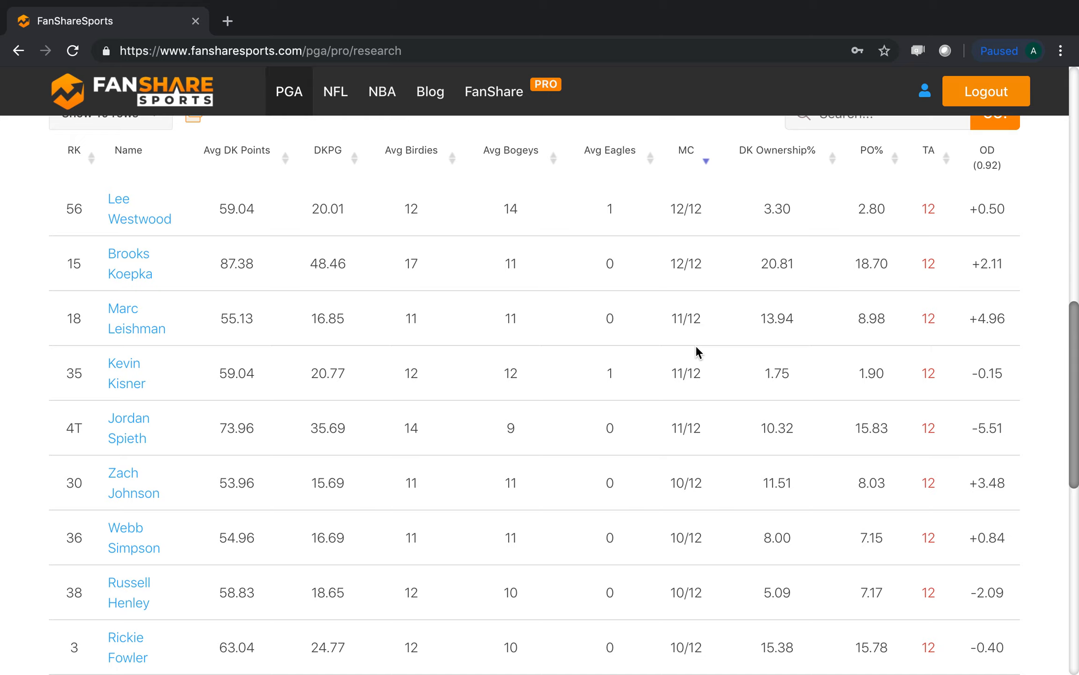
scroll(696, 345, "up", 10)
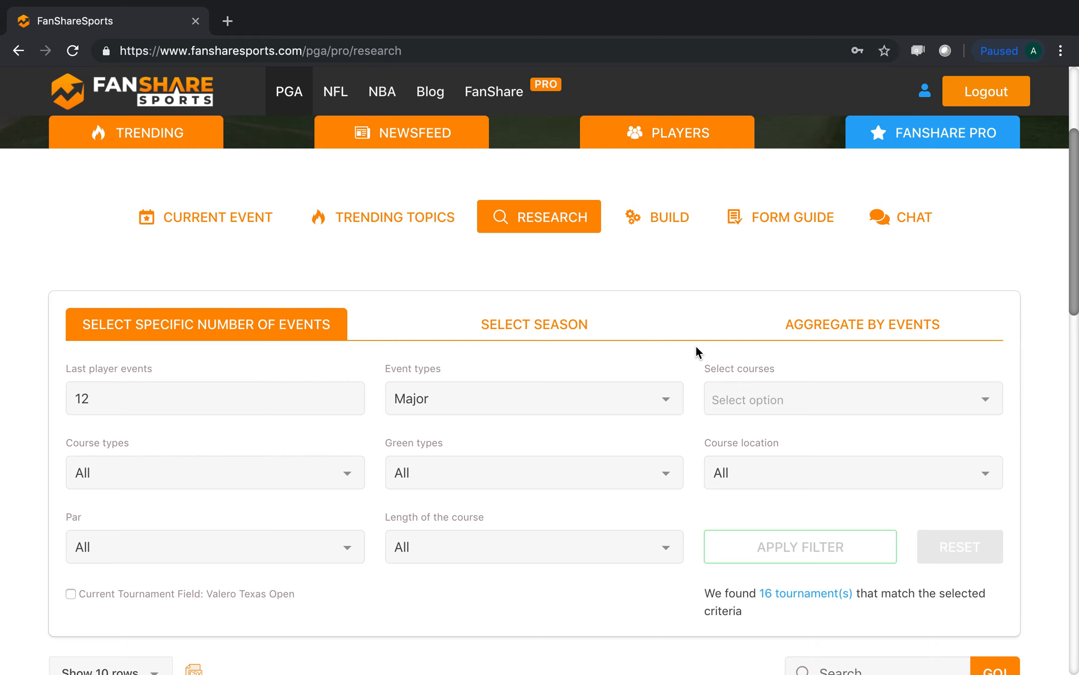
scroll(696, 349, "up", 2)
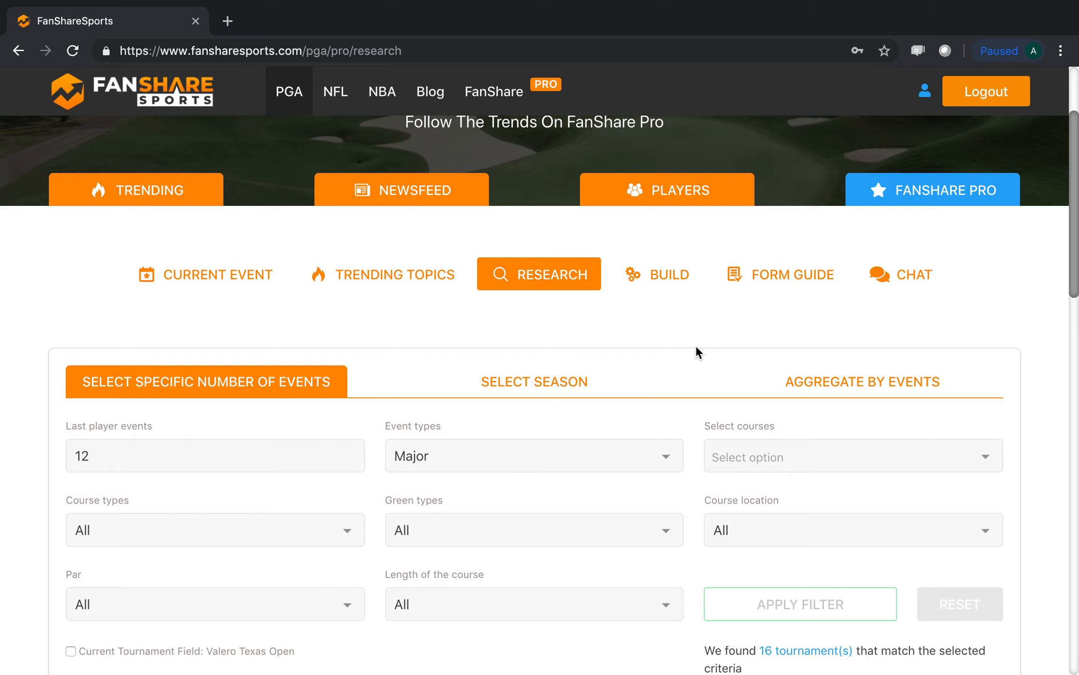
scroll(695, 351, "up", 5)
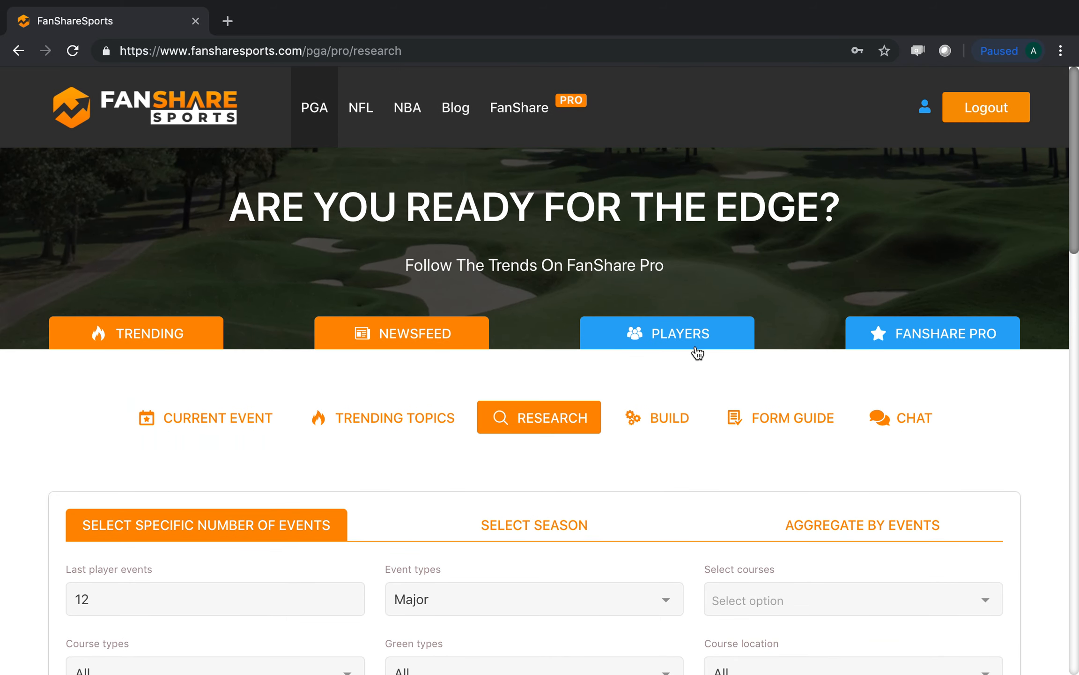